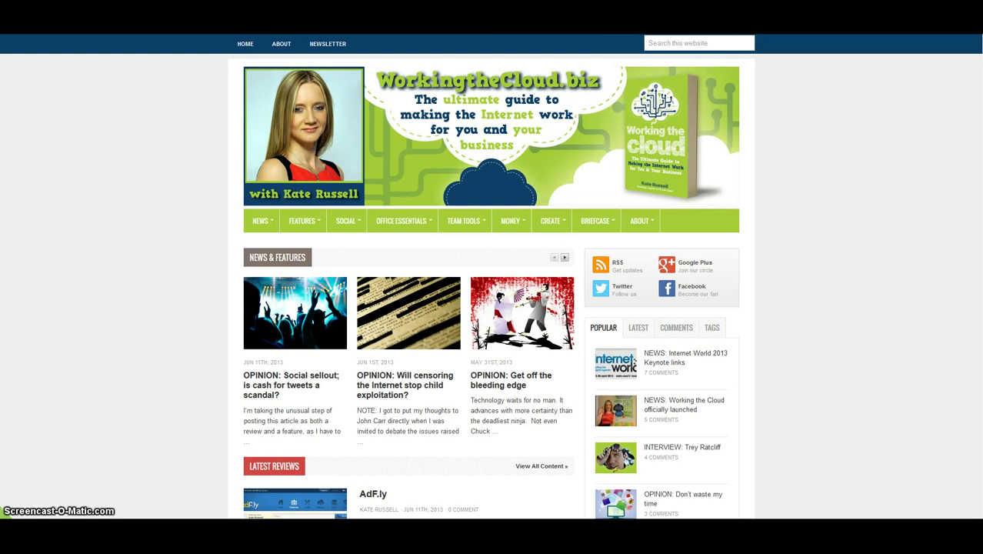
- Find the 3,000 likes post on Sparkol's Facebook page and play its scribe video from the start
key("ctrl+Tab")
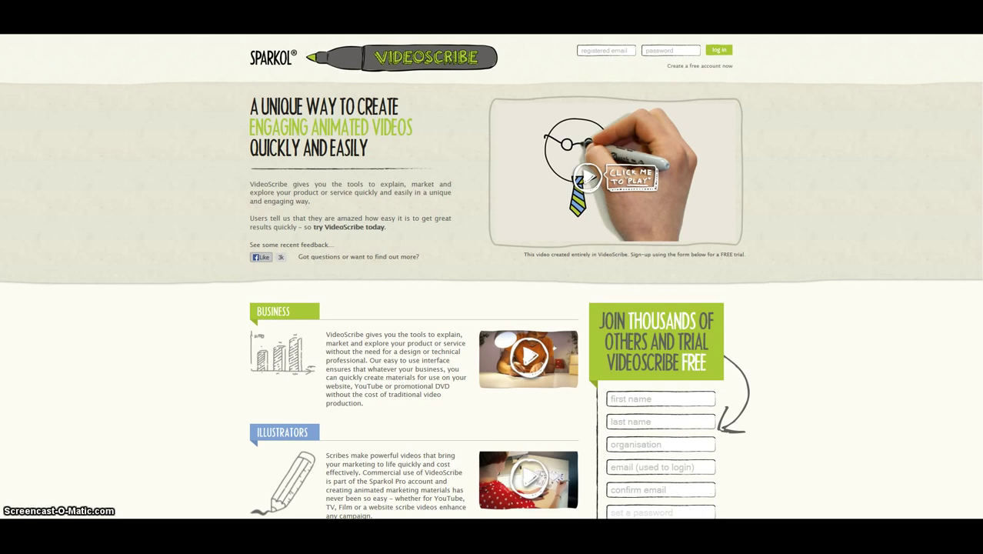
key("ctrl+Tab")
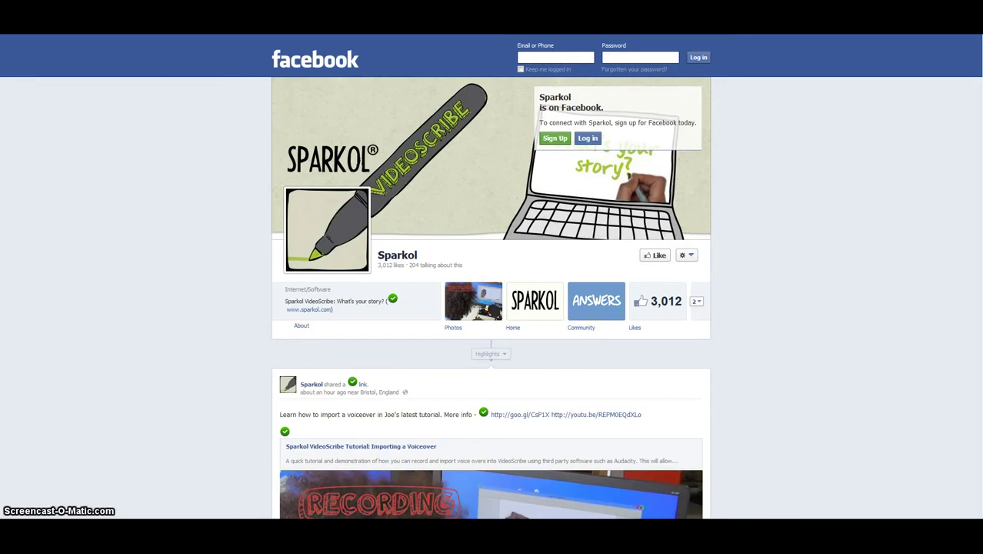
scroll(548, 201, "down", 10)
scroll(548, 201, "up", 5)
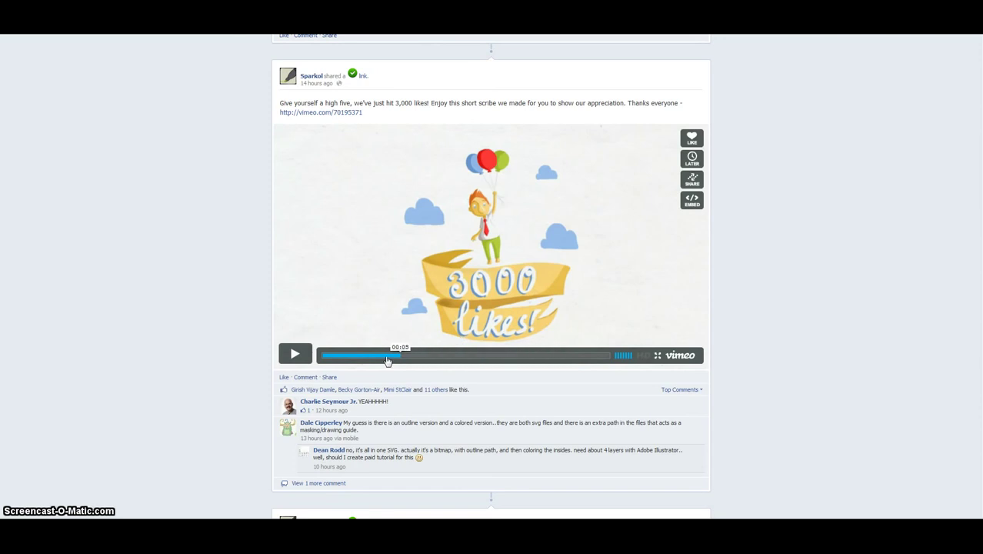
left_click(322, 357)
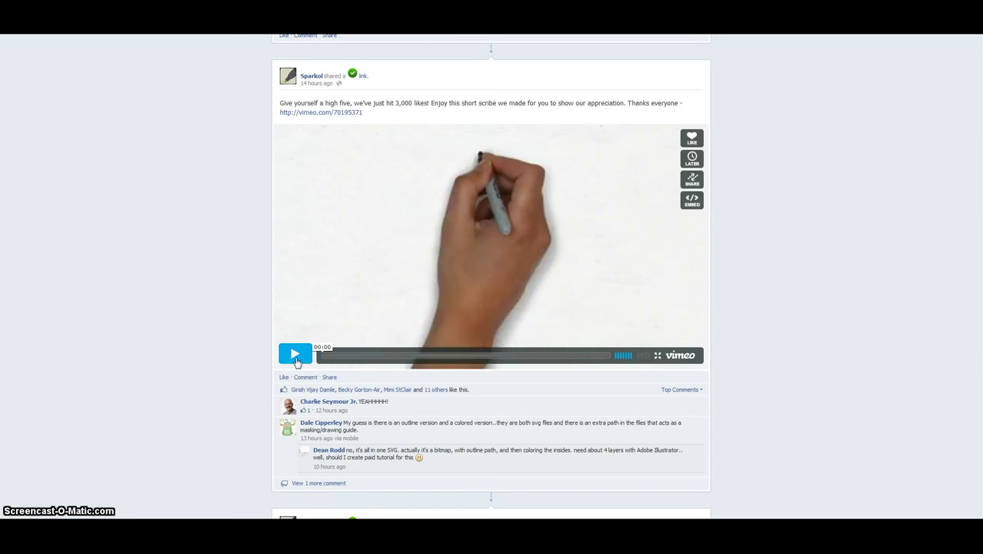
left_click(295, 355)
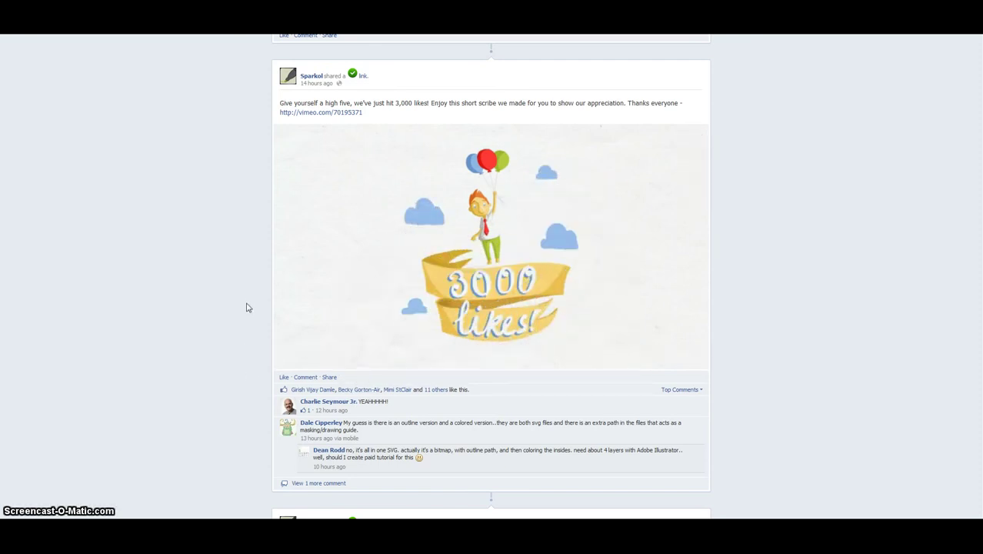
left_click(297, 360)
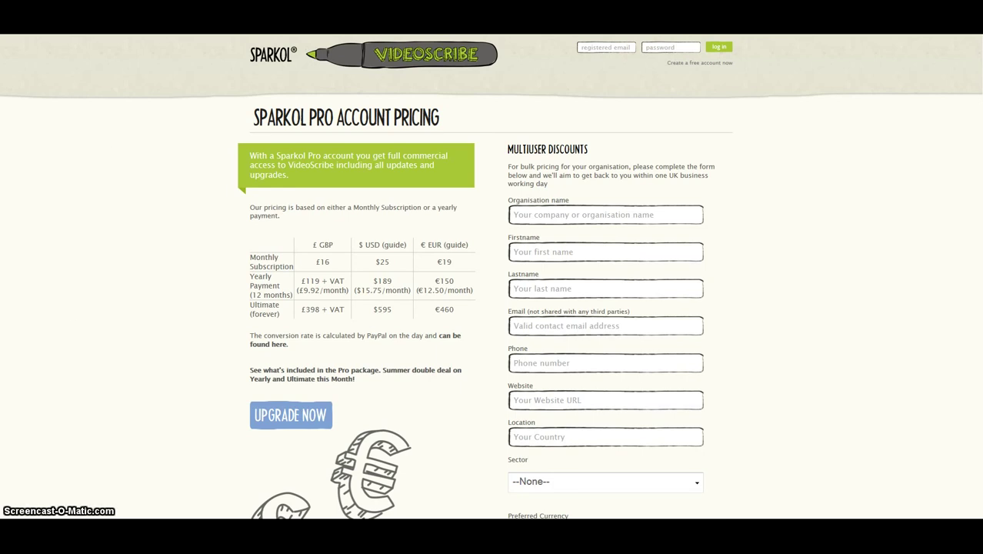
- Switch to VideoScribe Desktop and sign in to the Sparkol account with the remembered credentials
key("super")
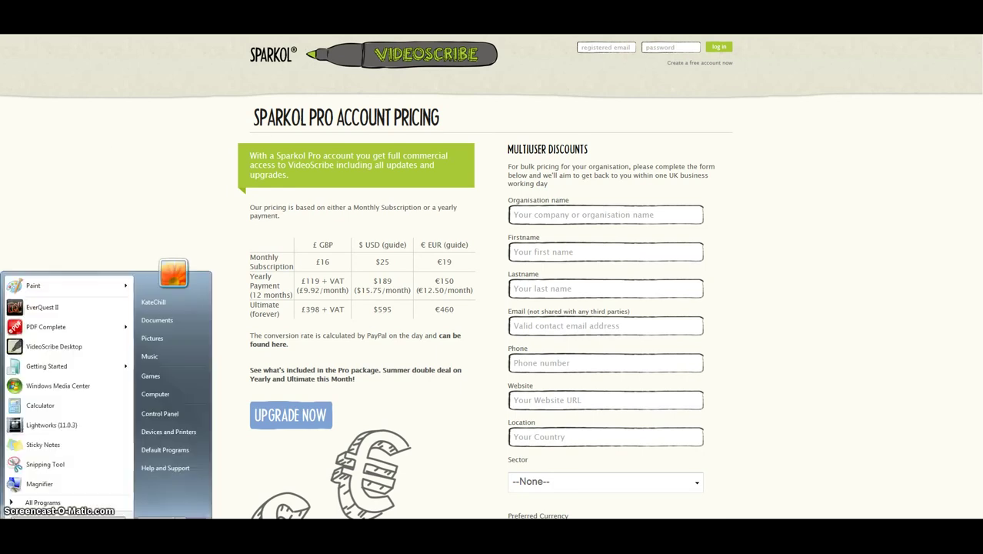
left_click(35, 352)
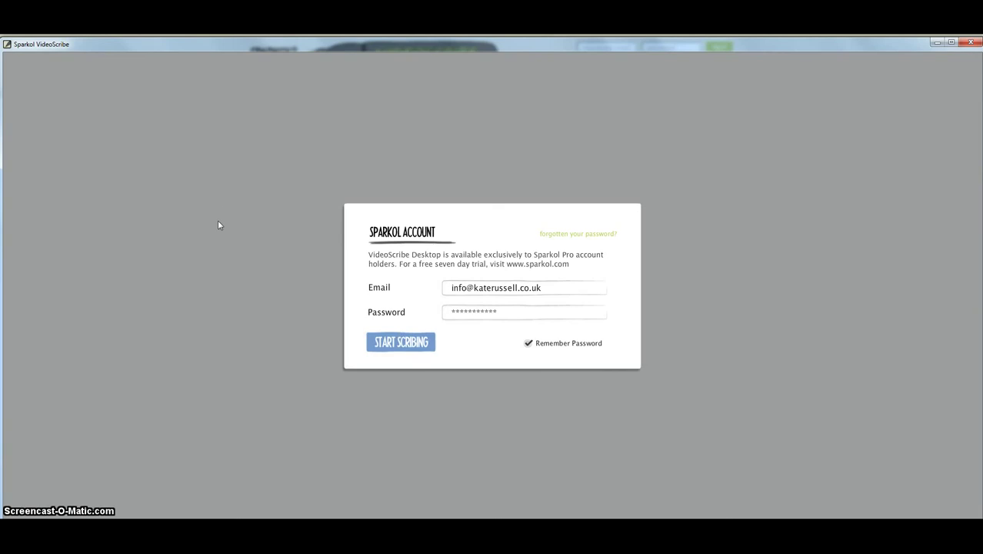
left_click(403, 344)
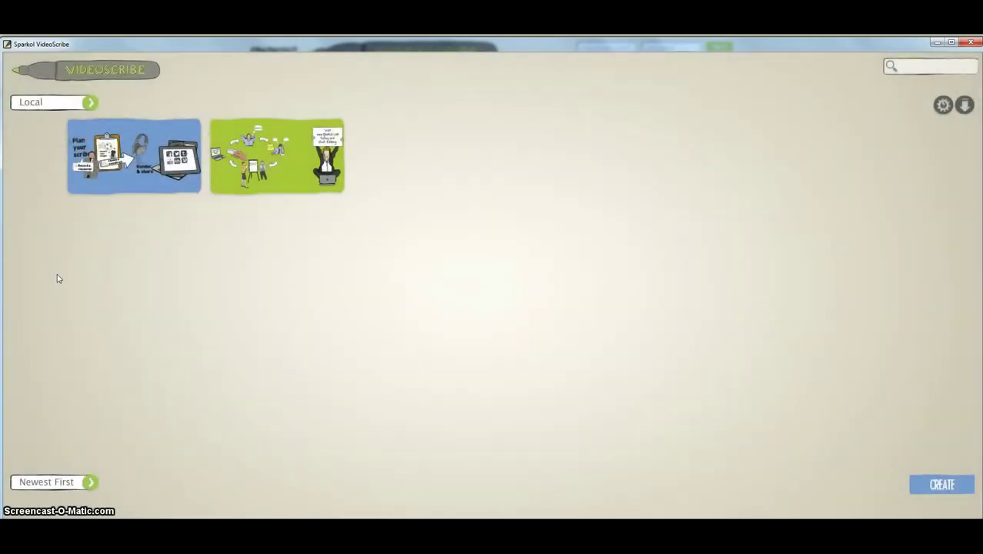
- Check the online scribes, return to the local ones, and create a new blank scribe with the help overlay dismissed
left_click(92, 104)
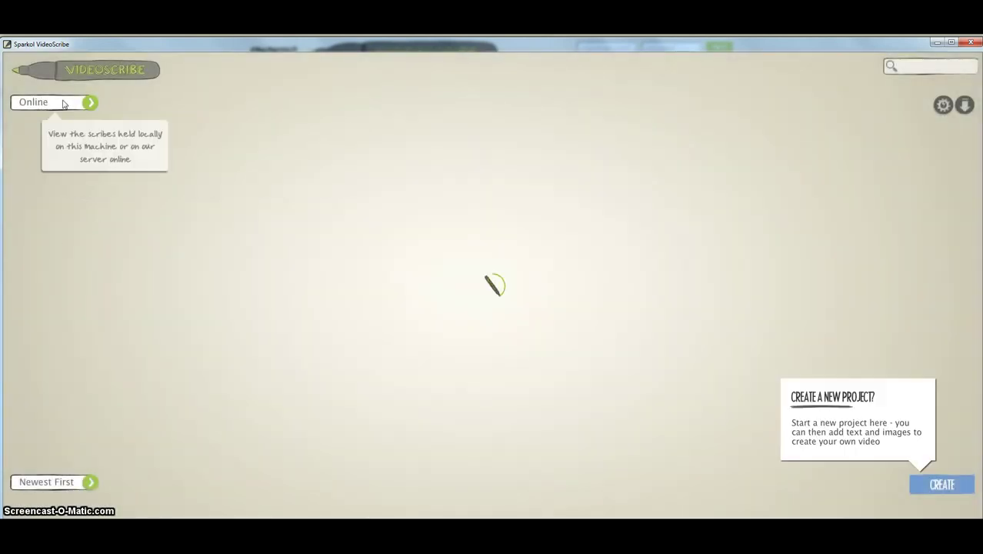
left_click(91, 103)
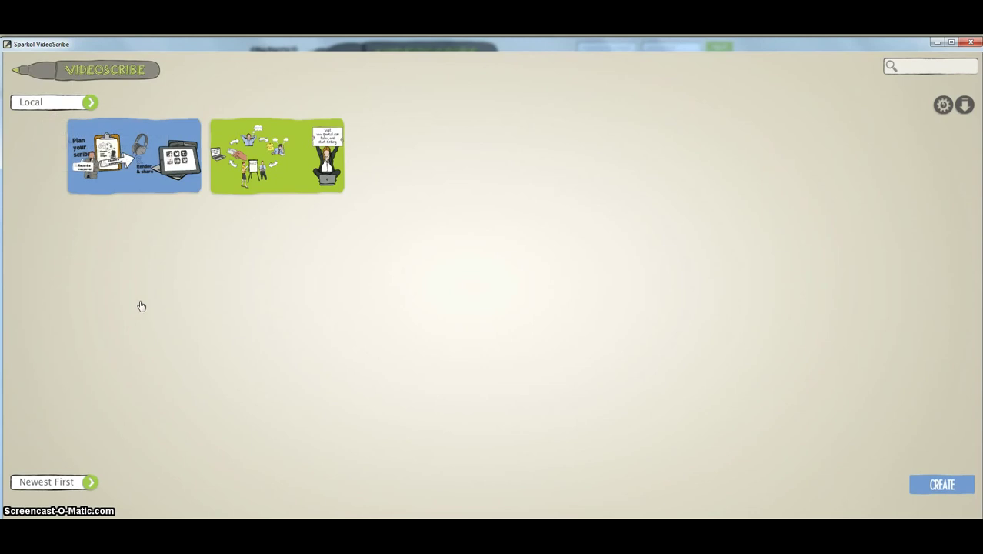
left_click(941, 485)
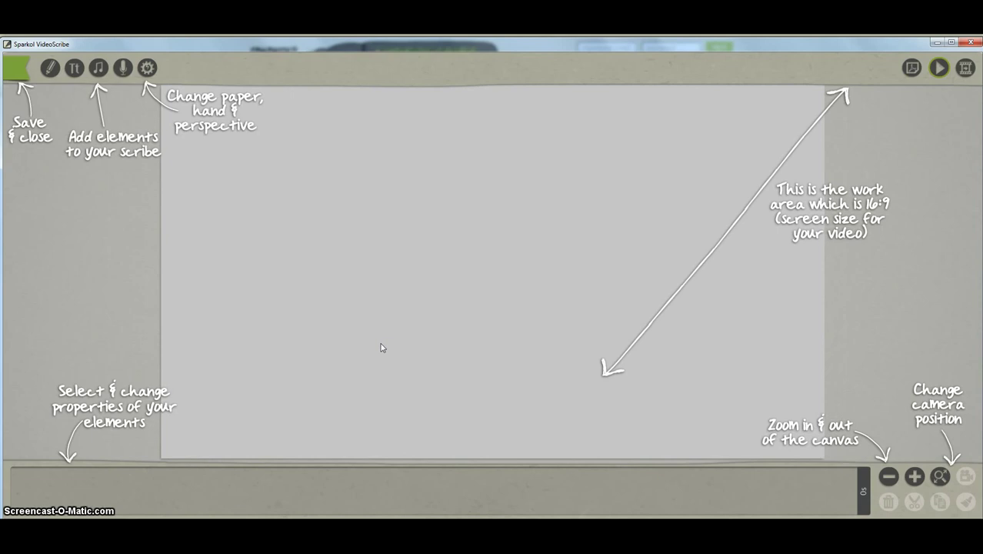
left_click(465, 281)
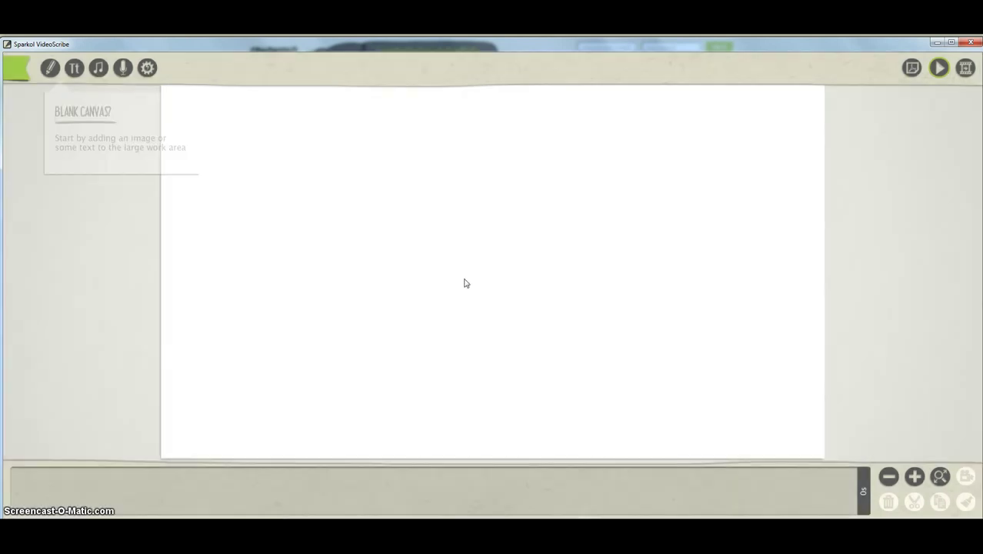
- Browse the image library's Callout, Emoticon, Health, Money, Sketch Character, Tools and Scenery categories
left_click(51, 70)
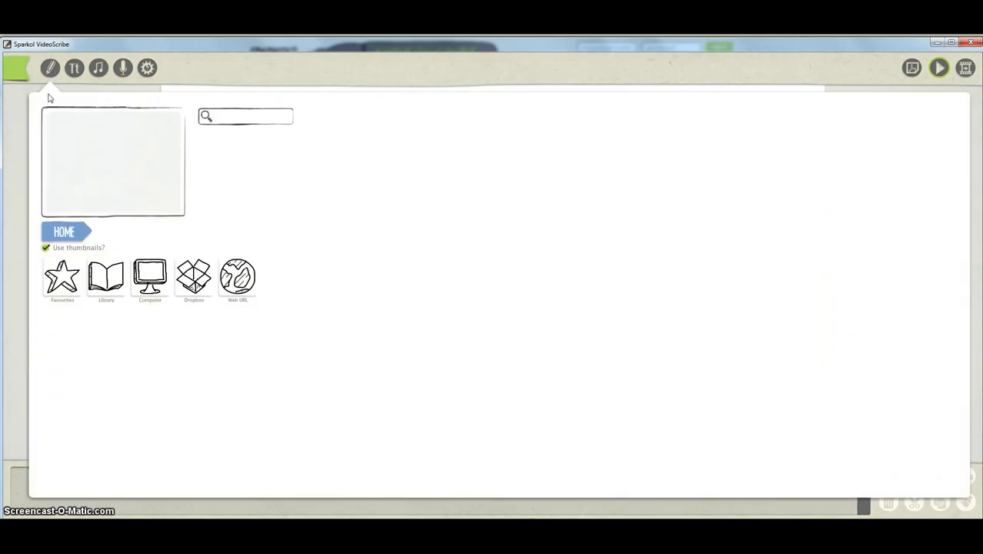
left_click(106, 281)
left_click(104, 286)
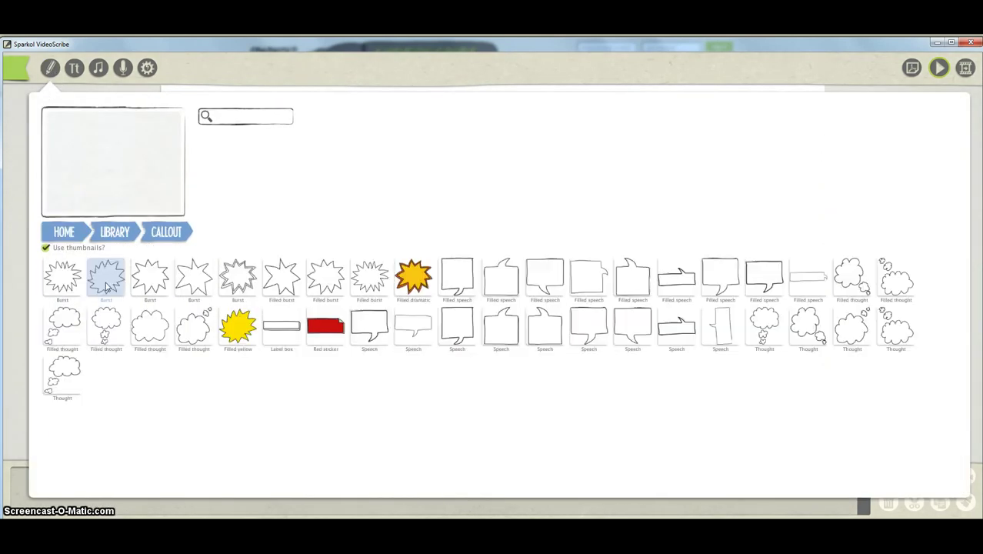
left_click(112, 233)
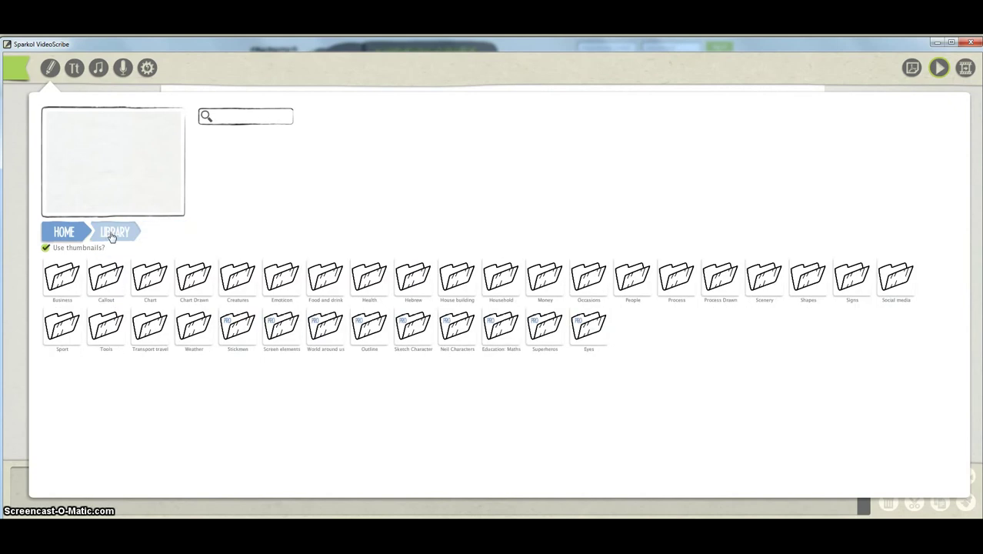
left_click(276, 278)
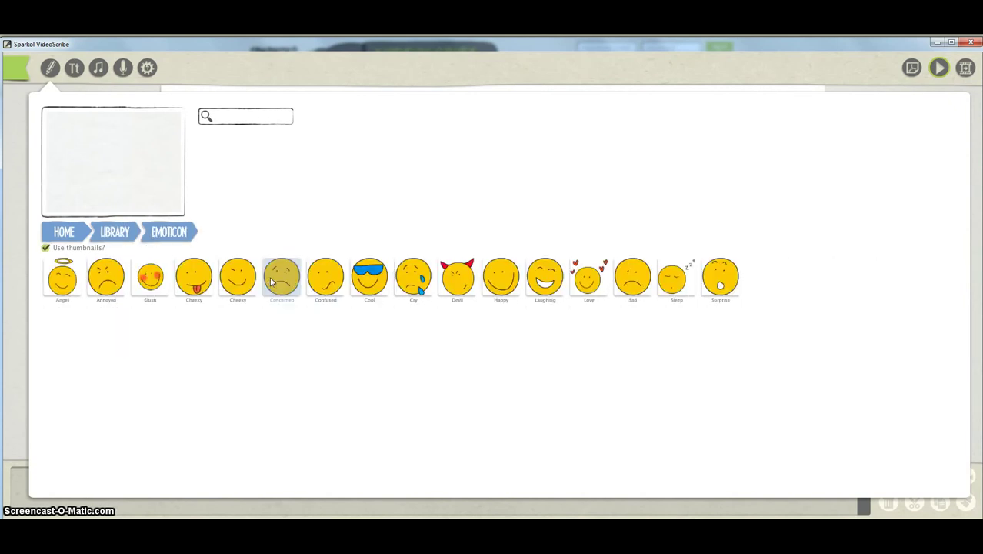
left_click(123, 232)
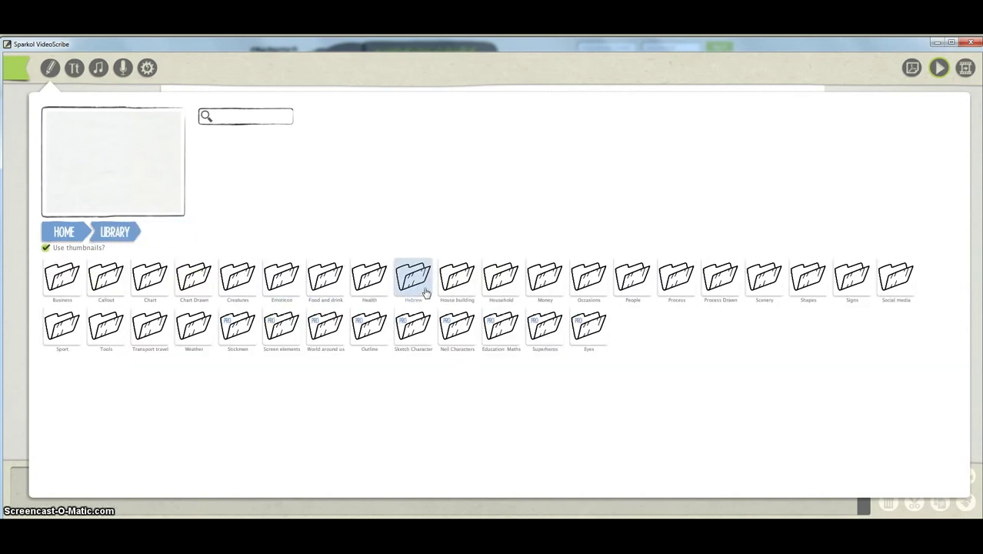
left_click(372, 286)
left_click(109, 234)
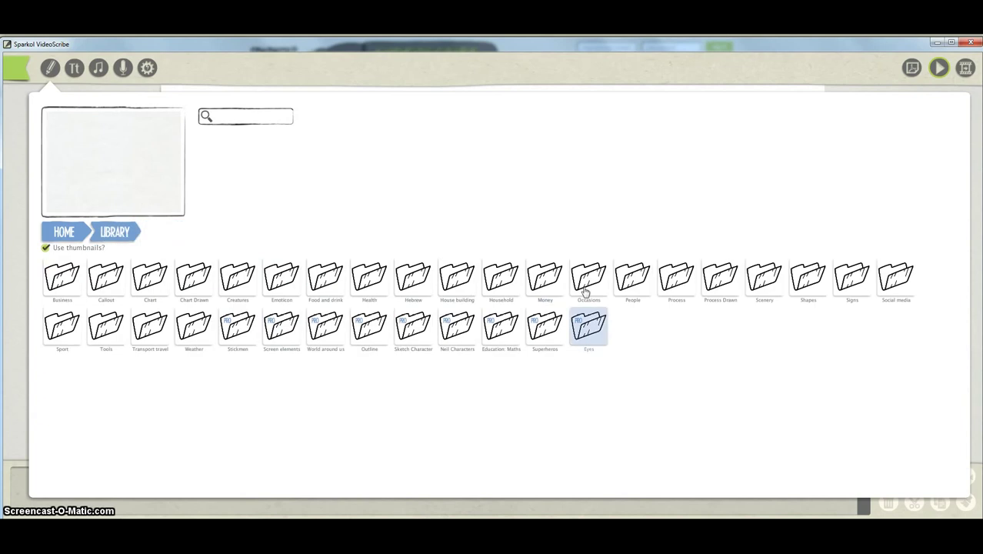
left_click(545, 279)
left_click(114, 237)
left_click(419, 333)
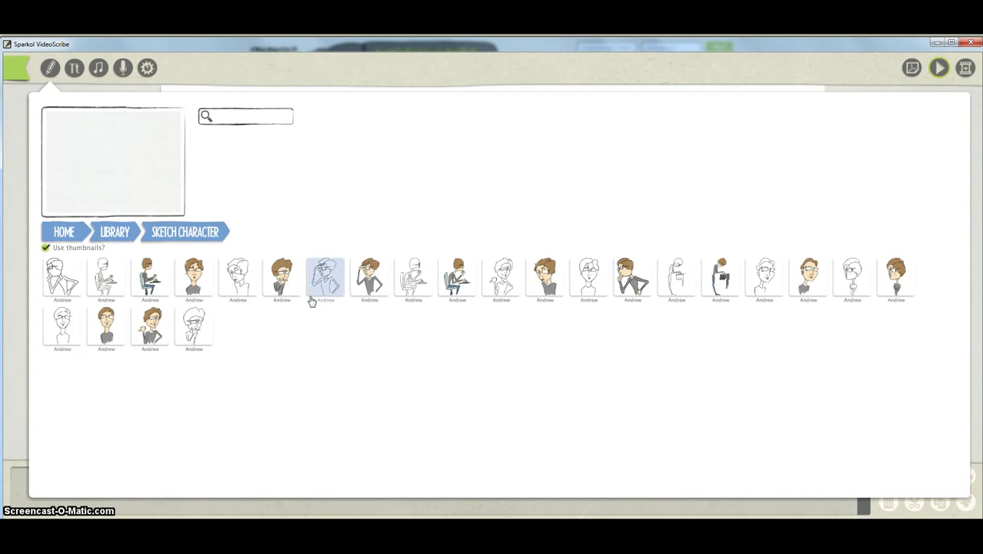
left_click(117, 236)
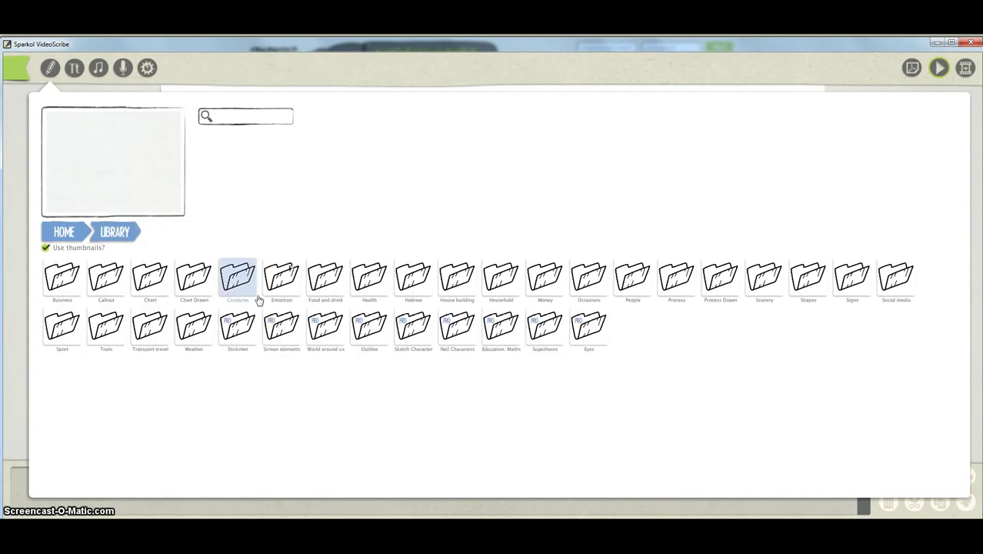
left_click(107, 327)
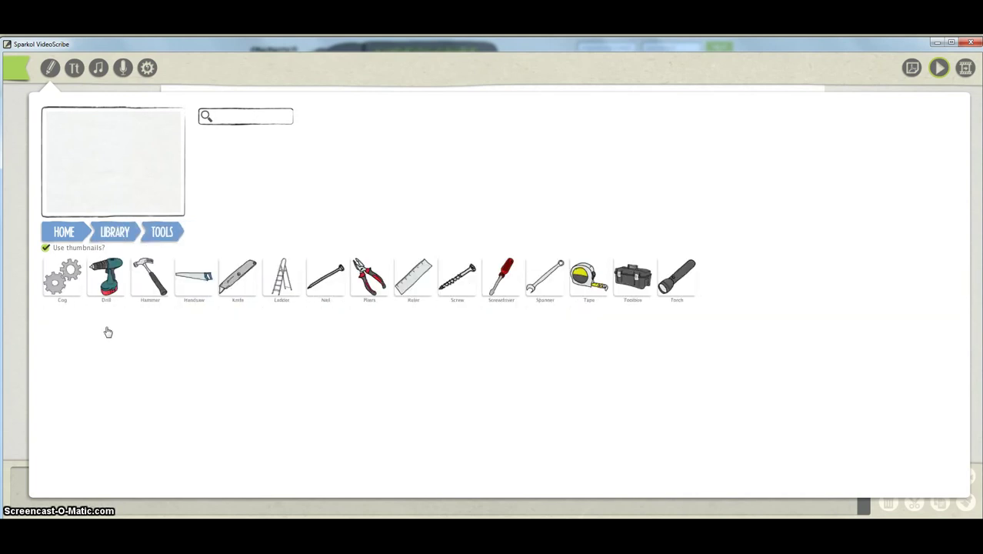
left_click(115, 232)
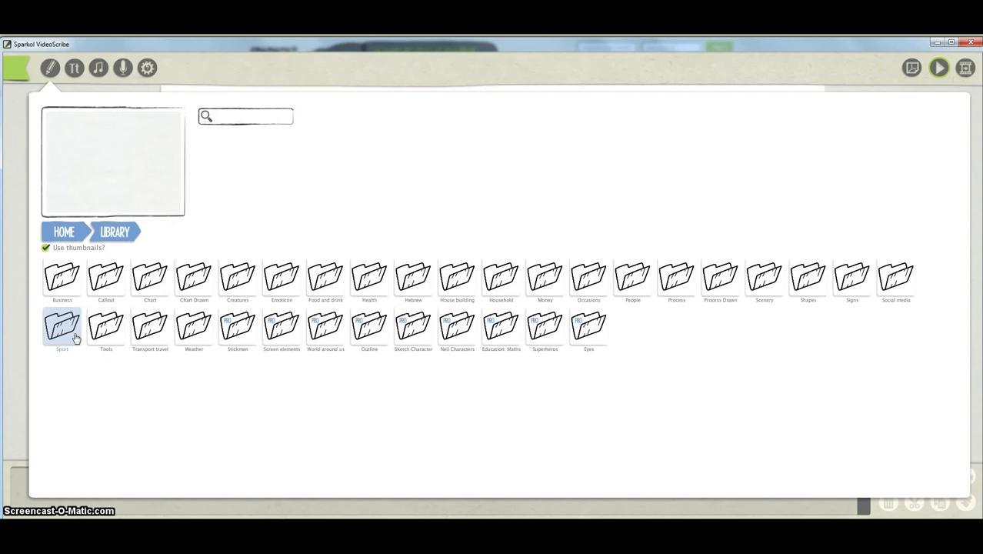
left_click(769, 281)
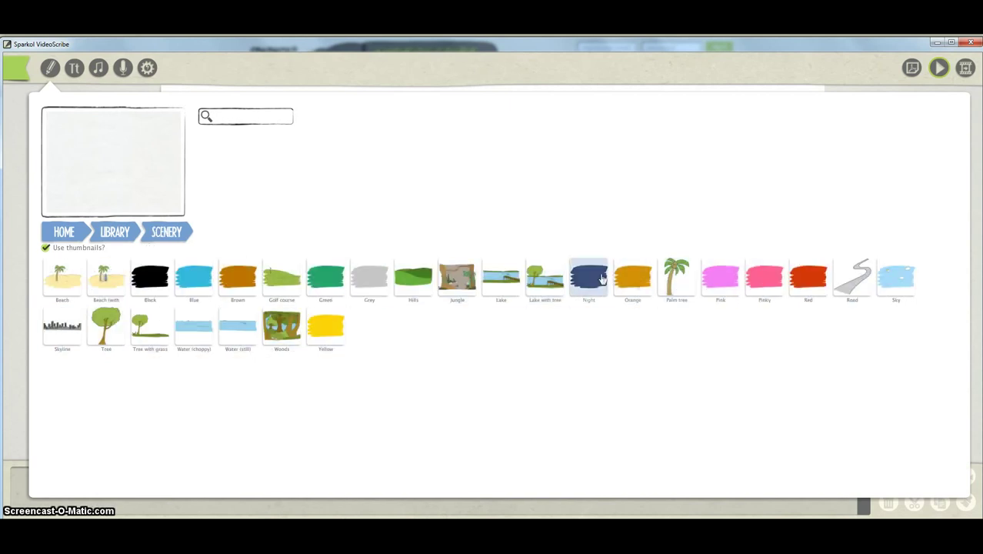
left_click(111, 240)
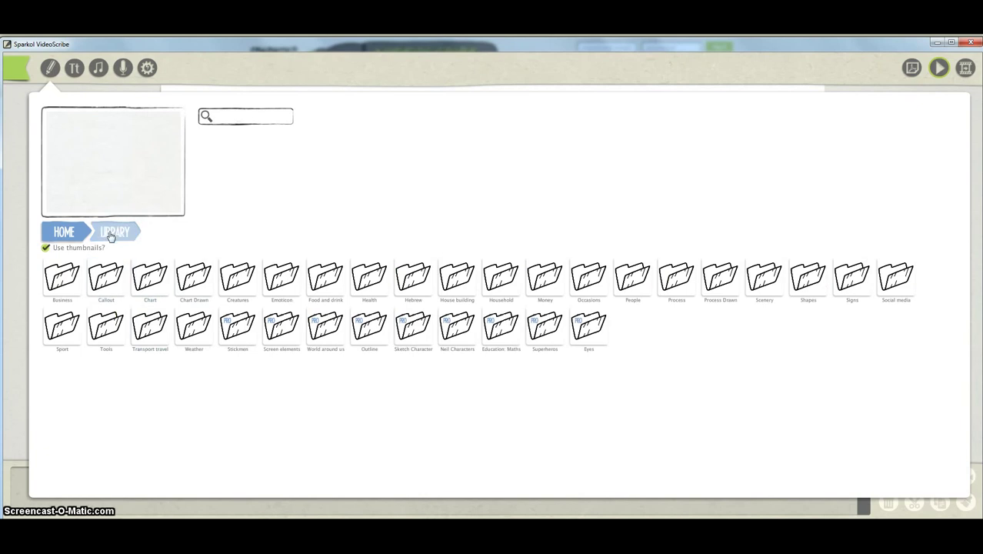
- Look at the option for adding an image from a web URL and cancel it
left_click(65, 232)
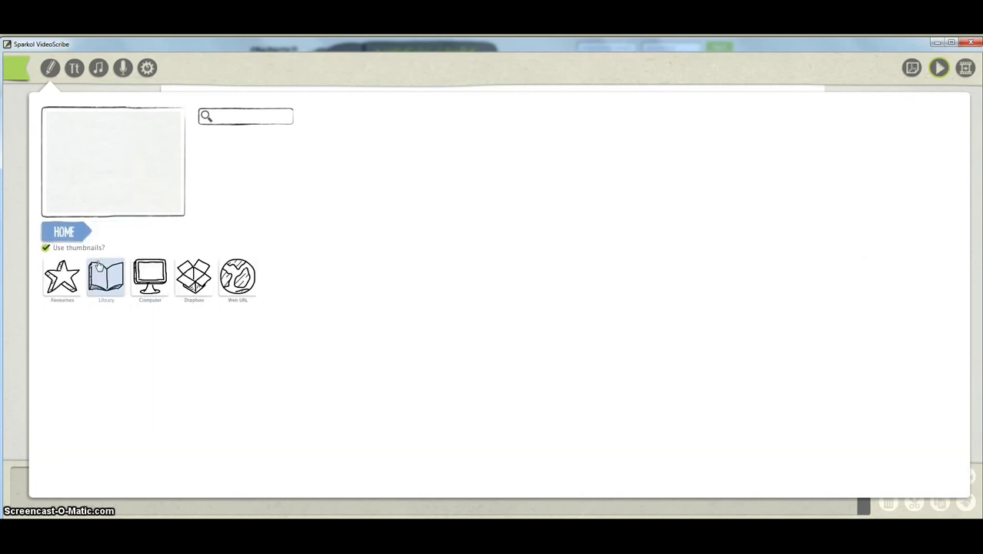
left_click(238, 277)
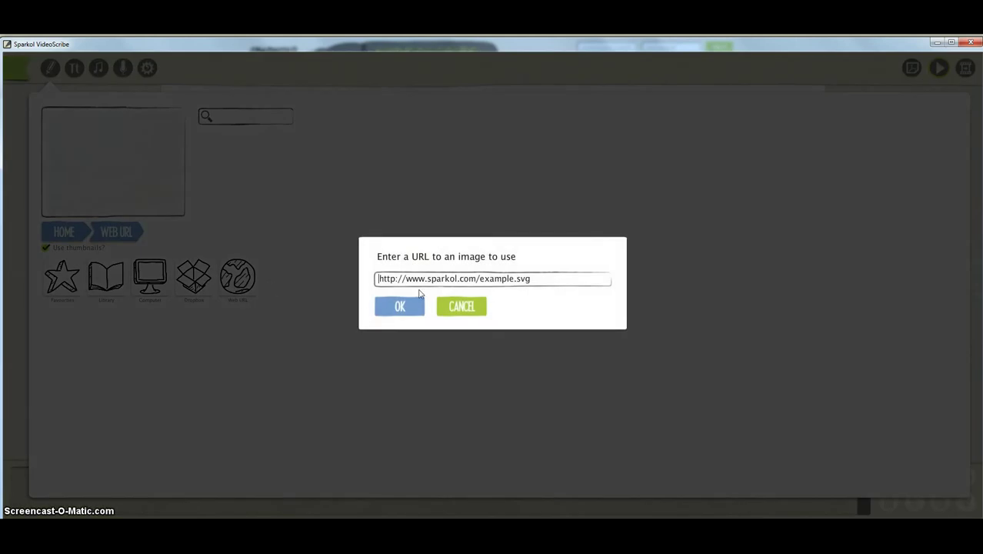
left_click(460, 308)
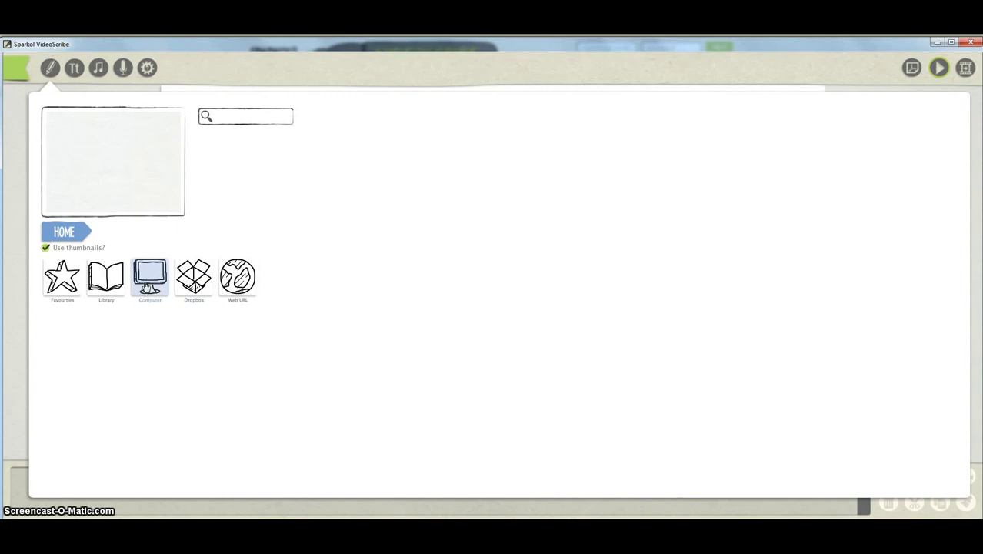
- Choose Working the Cloud SQUARE.jpg from the Videoscribe demo folder on the computer's Desktop as the image to use
left_click(145, 286)
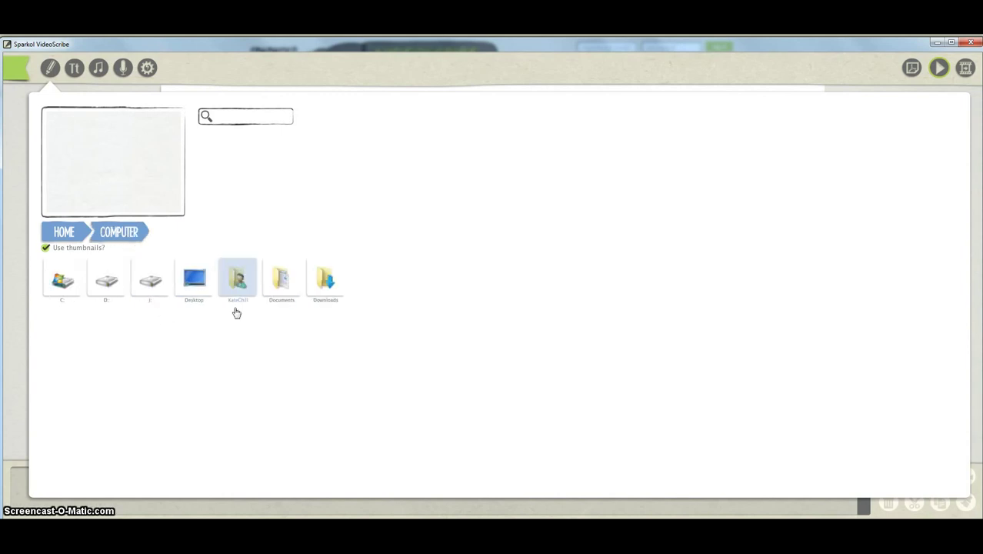
left_click(193, 287)
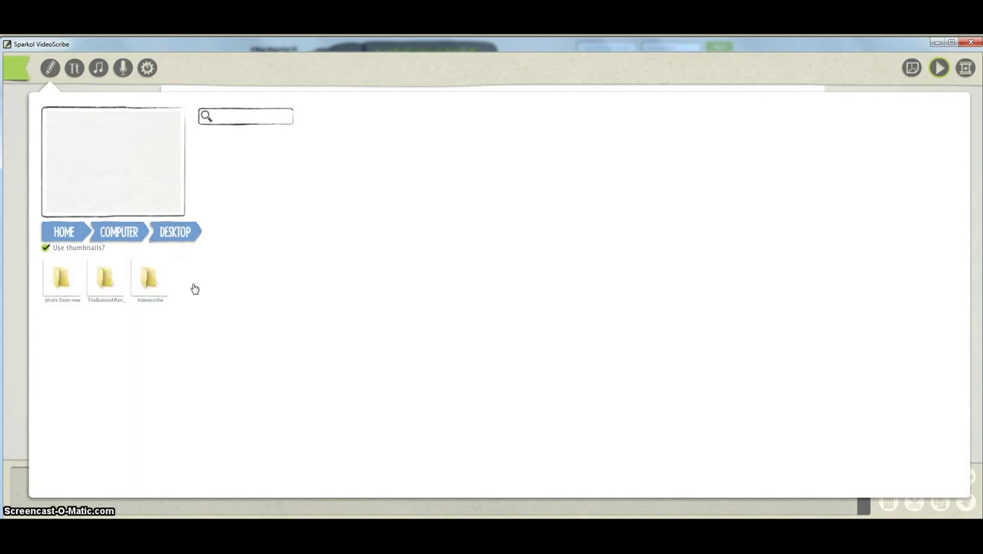
left_click(151, 286)
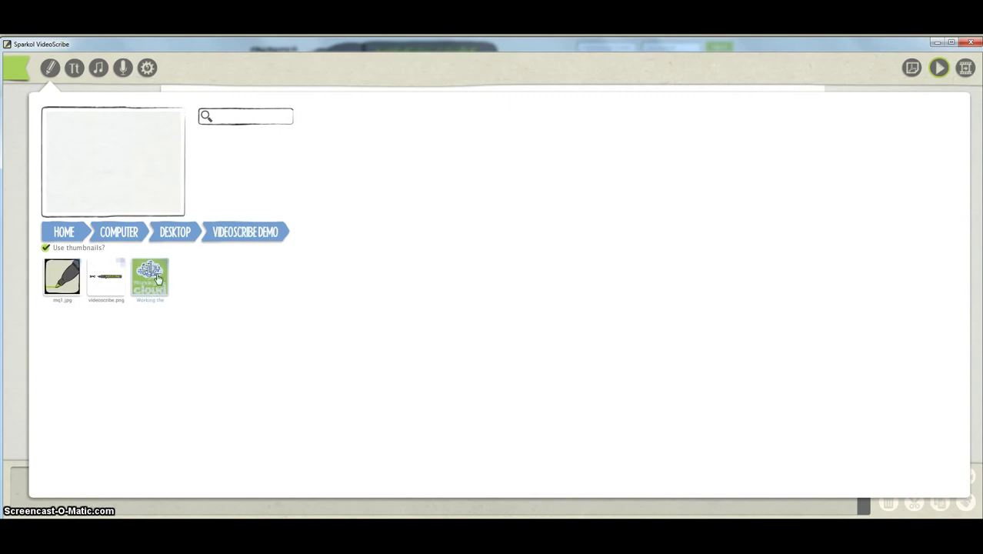
left_click(154, 279)
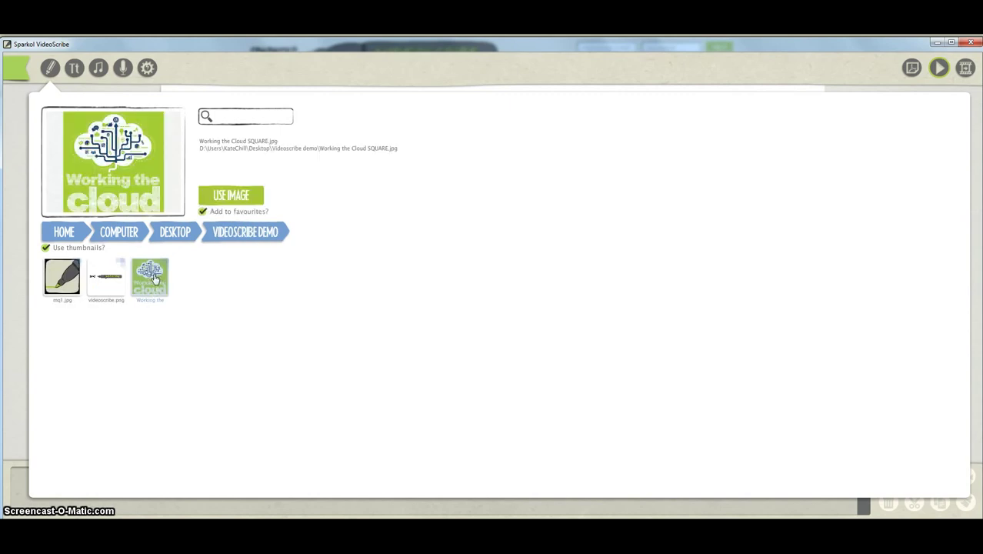
left_click(232, 197)
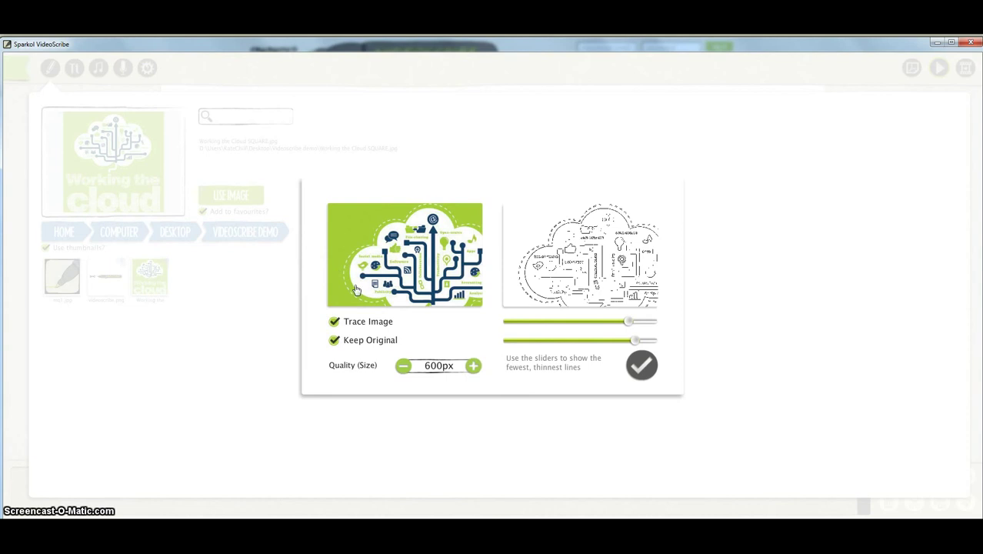
- Refine the Working the Cloud trace by lowering the first line-tracing slider to about 30%, checking the outlines, and accept the image
left_click_drag(423, 286, 403, 271)
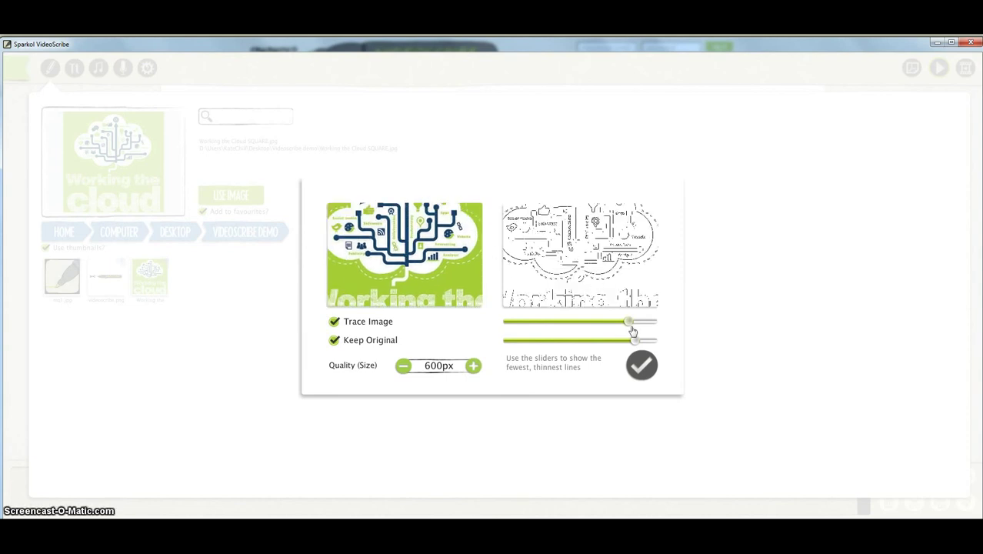
mouse_move(627, 327)
left_mouse_down()
mouse_move(531, 328)
mouse_move(547, 330)
left_mouse_up()
mouse_move(588, 289)
left_mouse_down()
mouse_move(597, 224)
mouse_move(604, 257)
left_mouse_up()
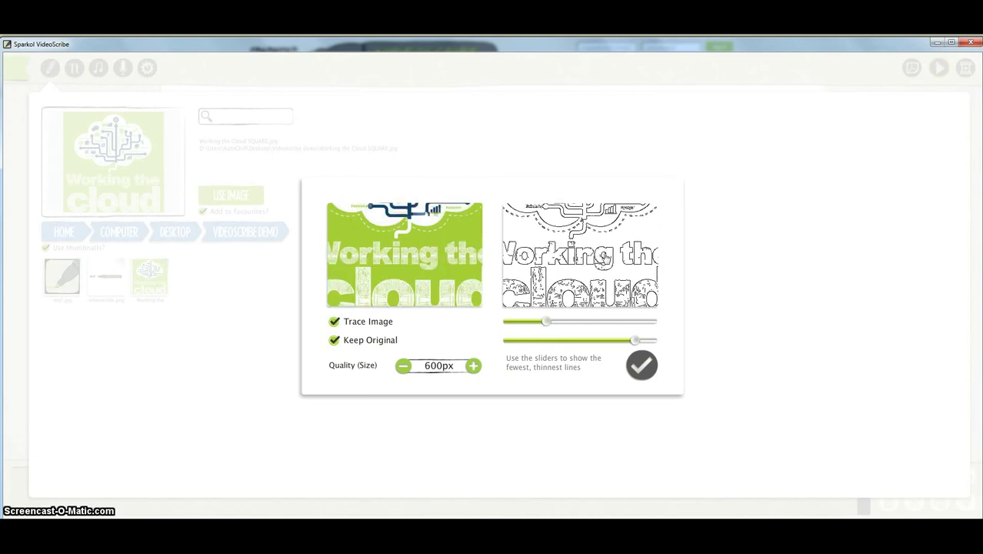
mouse_move(632, 343)
left_mouse_down()
mouse_move(642, 340)
mouse_move(634, 345)
left_mouse_up()
left_click_drag(554, 328, 549, 325)
left_click_drag(580, 277, 581, 317)
left_click_drag(592, 264, 632, 300)
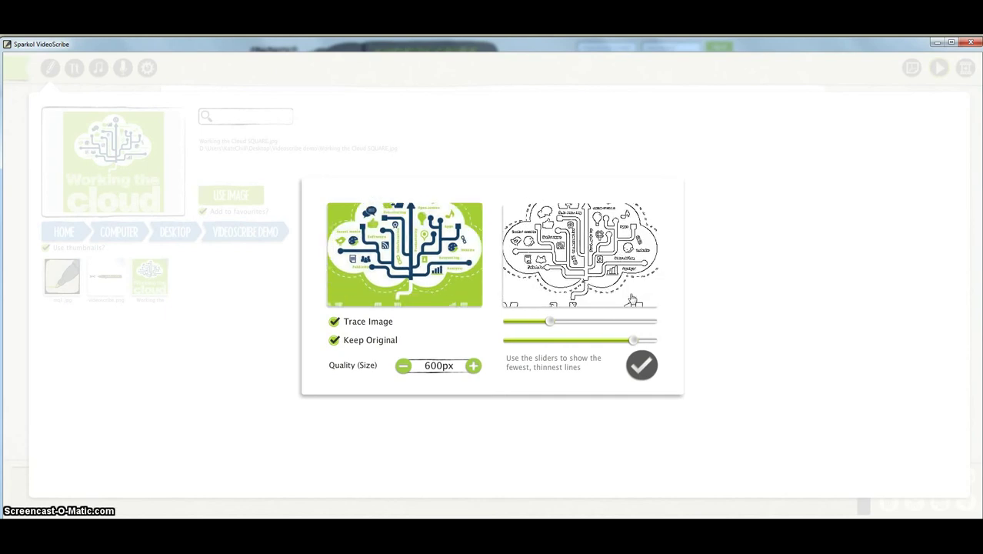
left_click(643, 365)
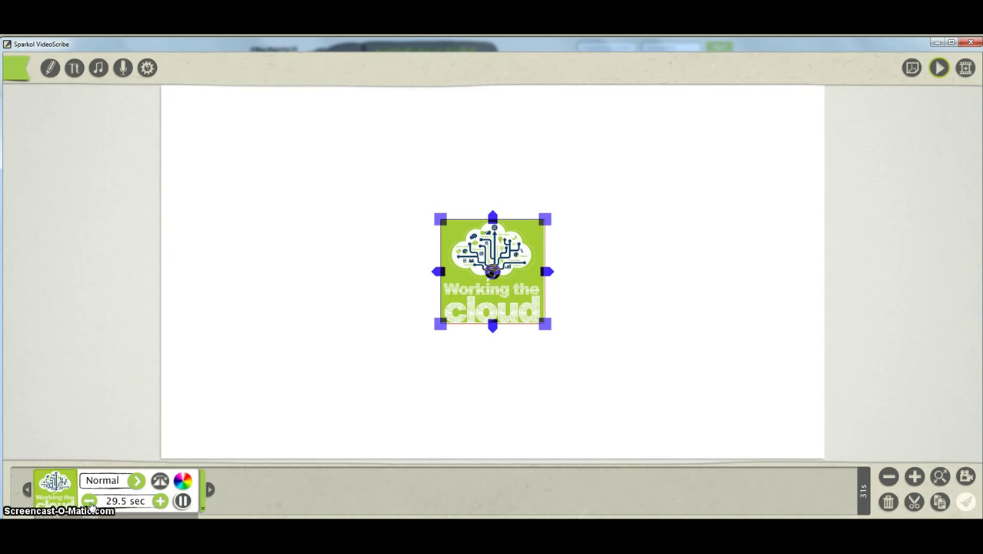
- Shorten the draw time of the Working the Cloud image to 12.0 seconds
left_click(89, 502)
left_click(89, 501)
left_click(89, 501)
left_click(89, 501)
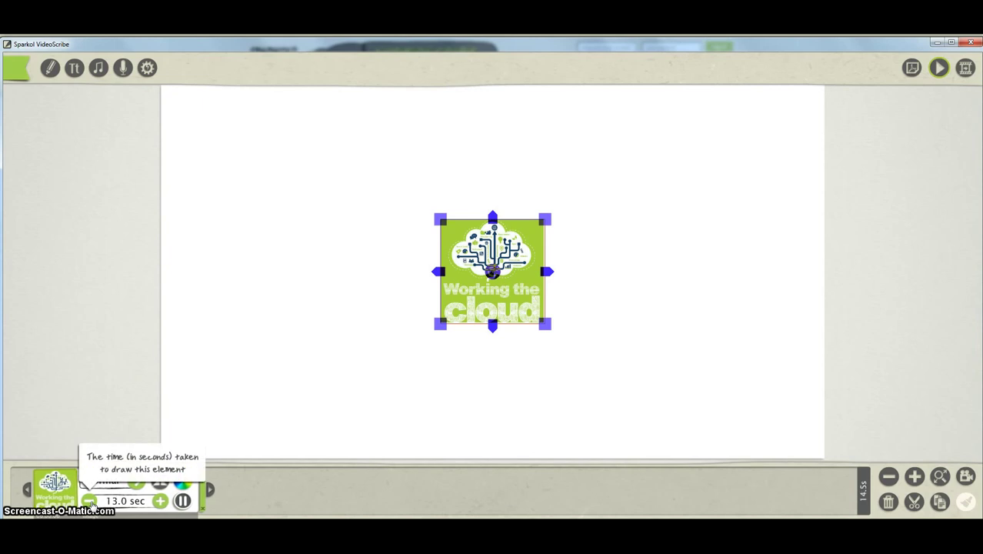
left_click(160, 504)
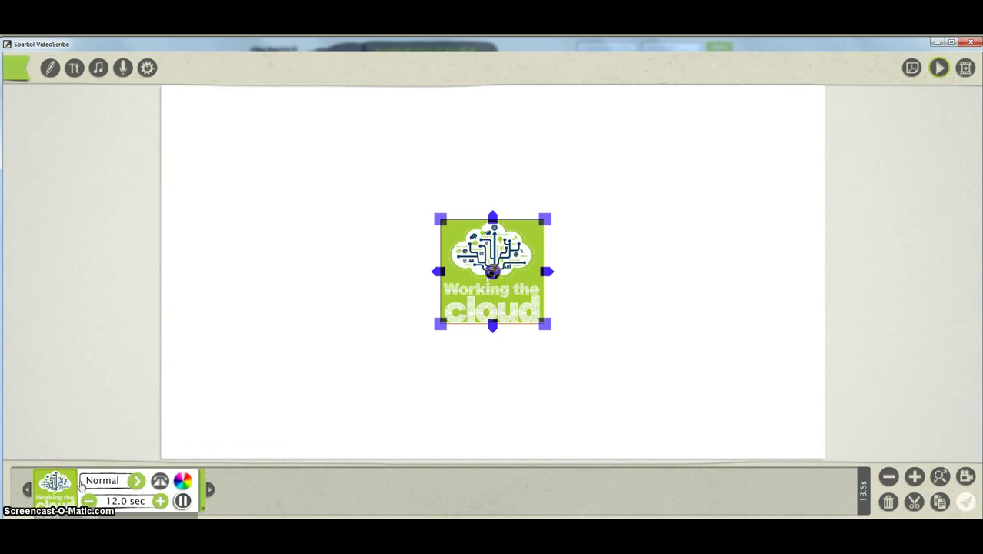
- Look through the image's drawing styles and the available drawing hands without changing them
left_click(53, 493)
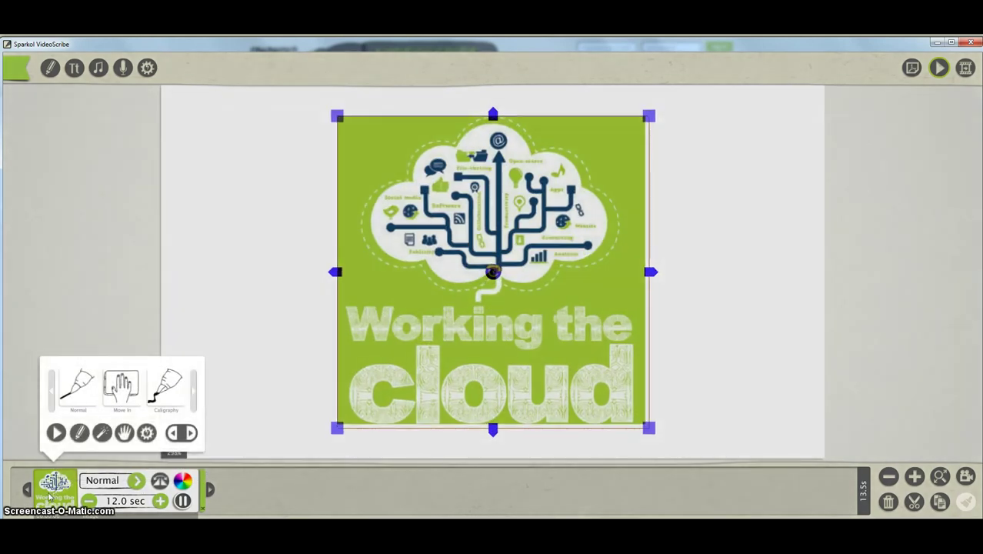
left_click(194, 398)
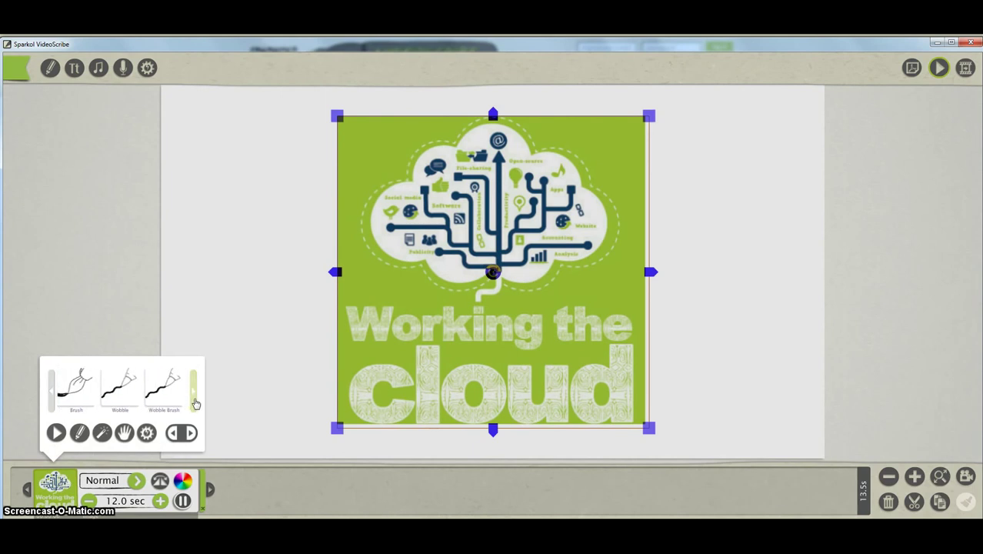
left_click(125, 435)
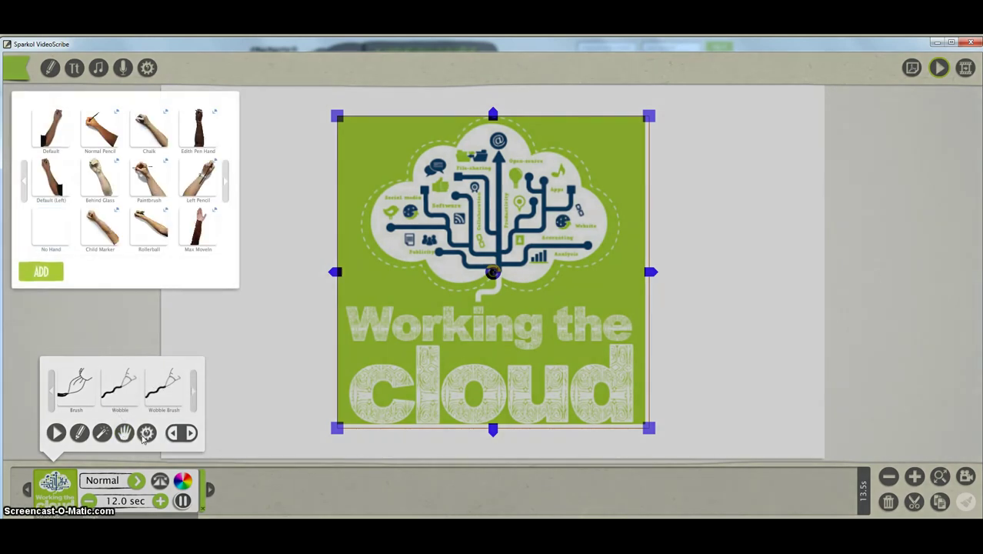
left_click(77, 437)
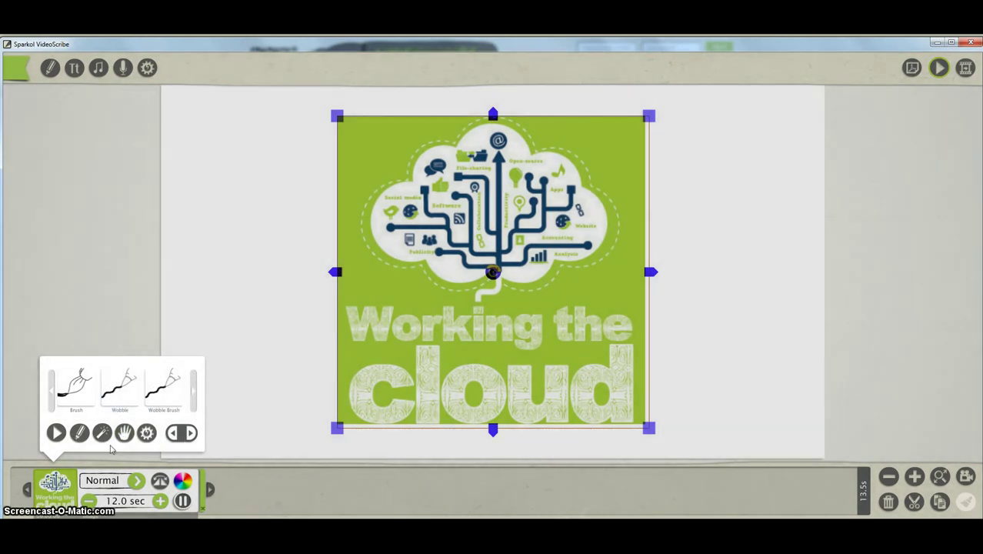
left_click(55, 498)
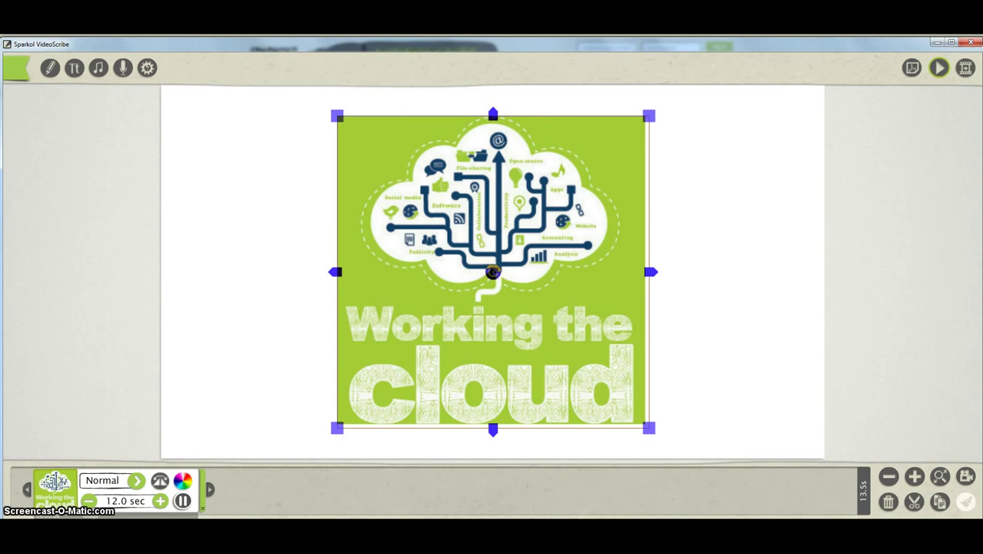
- Preview the scribe and shorten the Working the Cloud image's draw time to 8.0 seconds
left_click(939, 67)
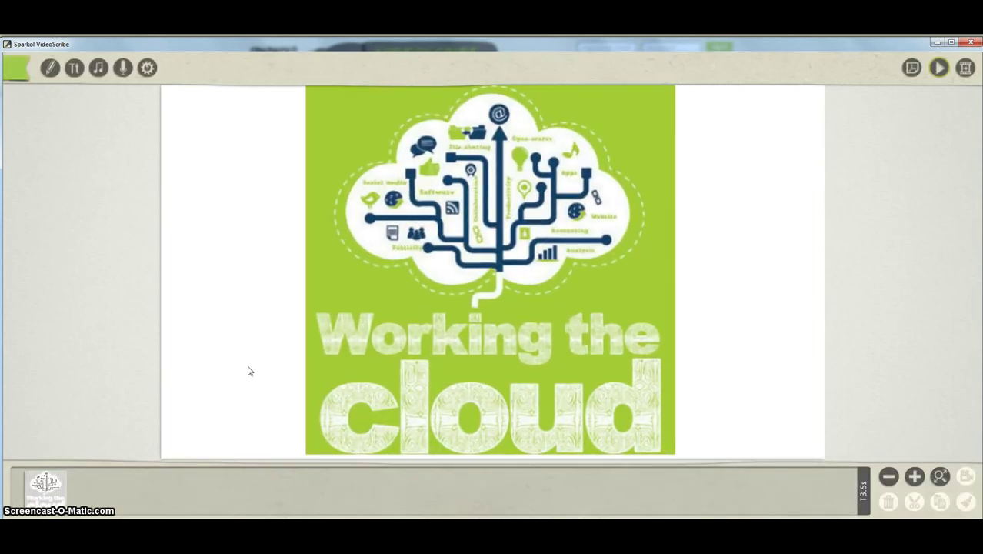
left_click(44, 498)
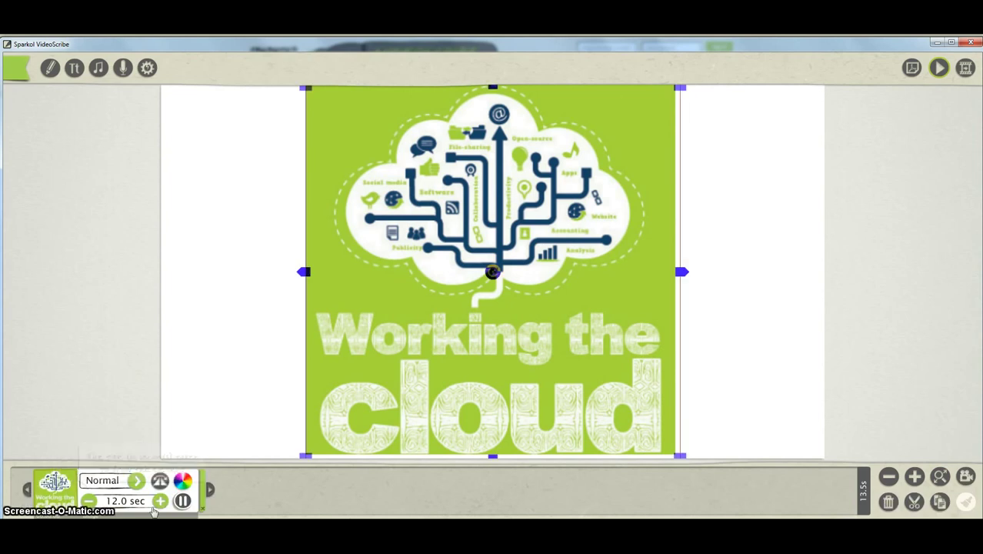
left_click(90, 502)
left_click(90, 502)
left_click(90, 501)
left_click(89, 502)
left_click(89, 502)
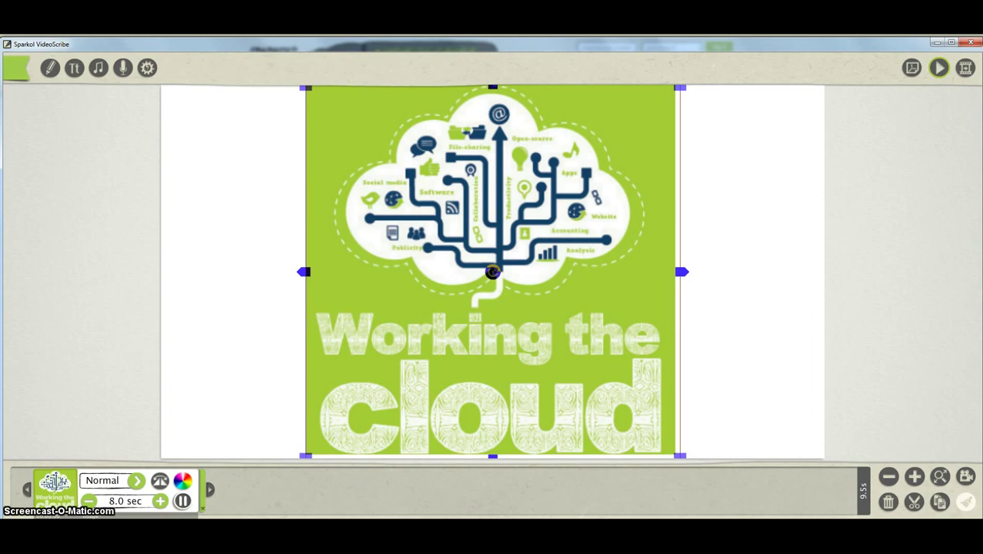
- Try three extra pauses after the Working the Cloud image and remove them
left_click(181, 502)
left_click(182, 502)
left_click(182, 502)
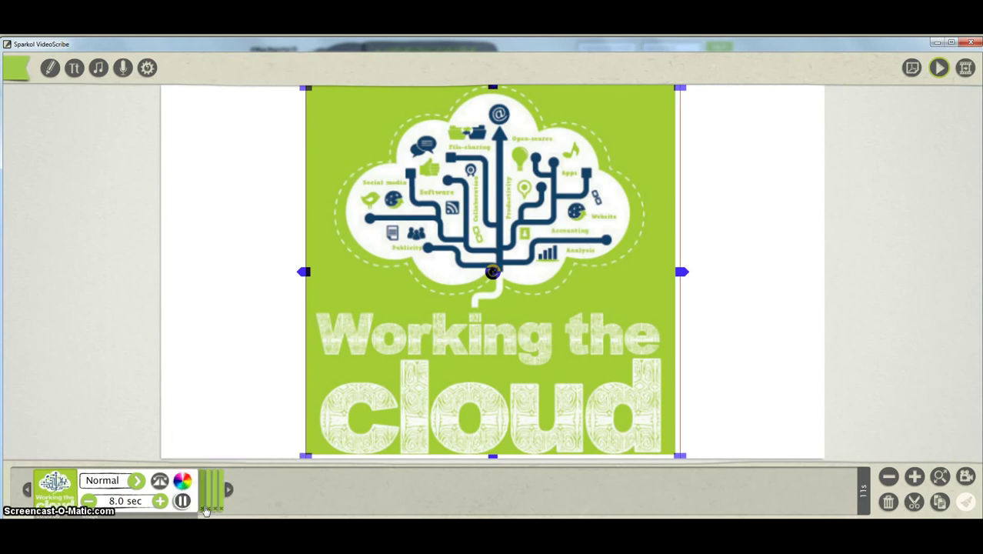
left_click(221, 508)
left_click(213, 509)
left_click(206, 508)
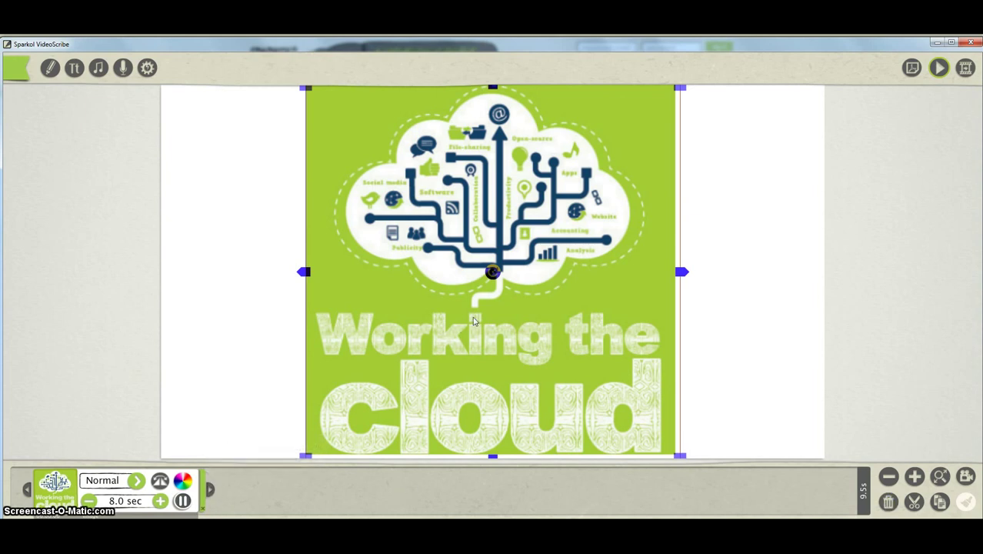
- Set the image's camera position to a zoomed-out view at 172% and preview the scribe
scroll(473, 321, "down", 5)
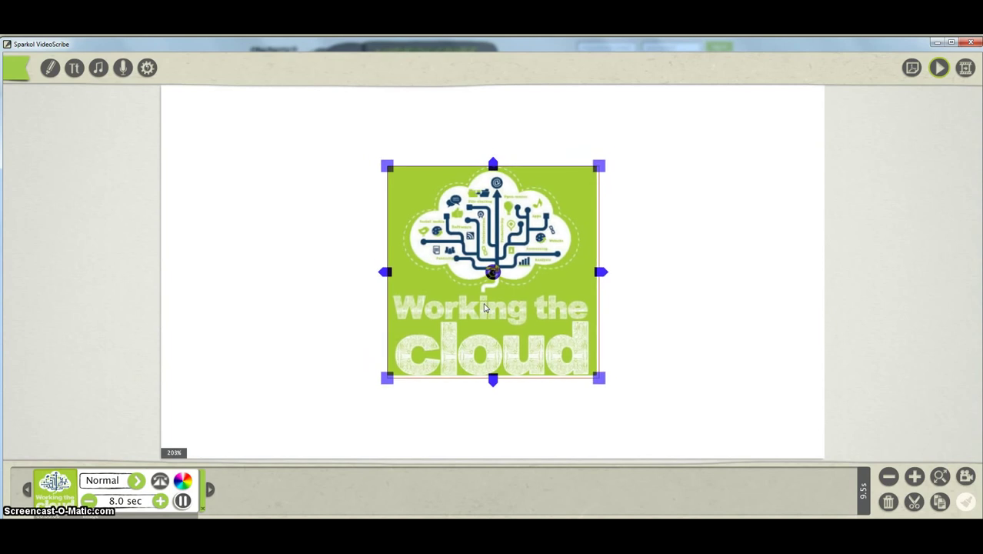
scroll(483, 309, "down", 1)
scroll(596, 236, "down", 1)
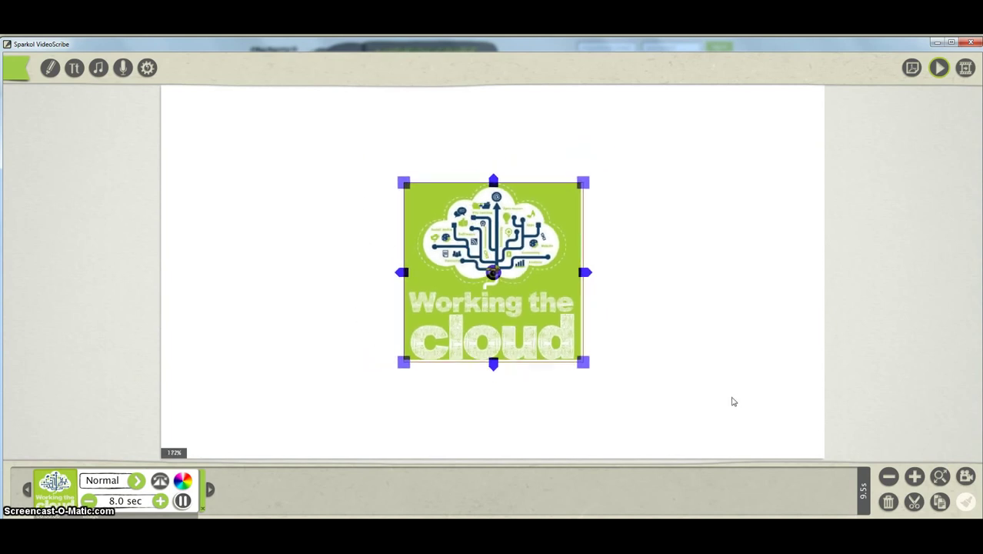
left_click(966, 478)
left_click(897, 384)
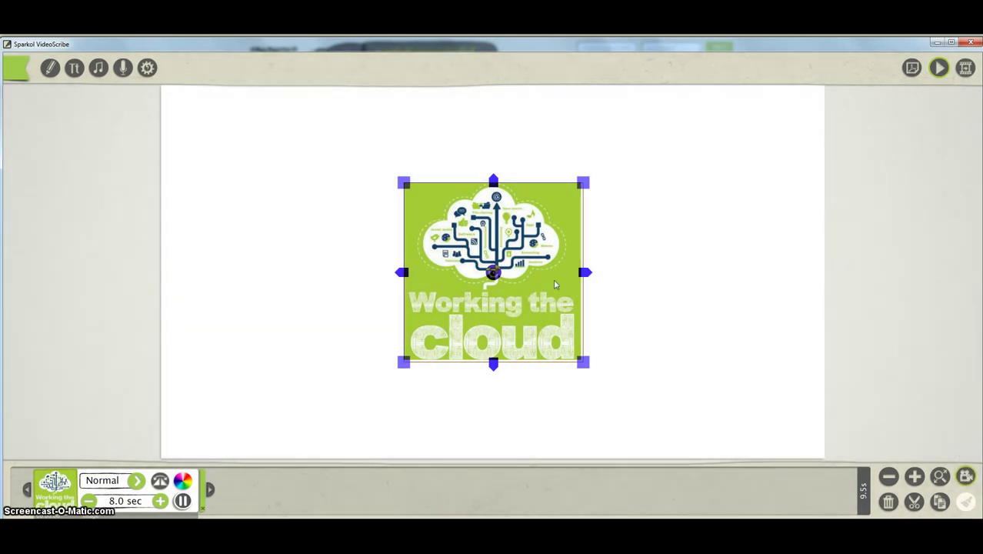
left_click(939, 68)
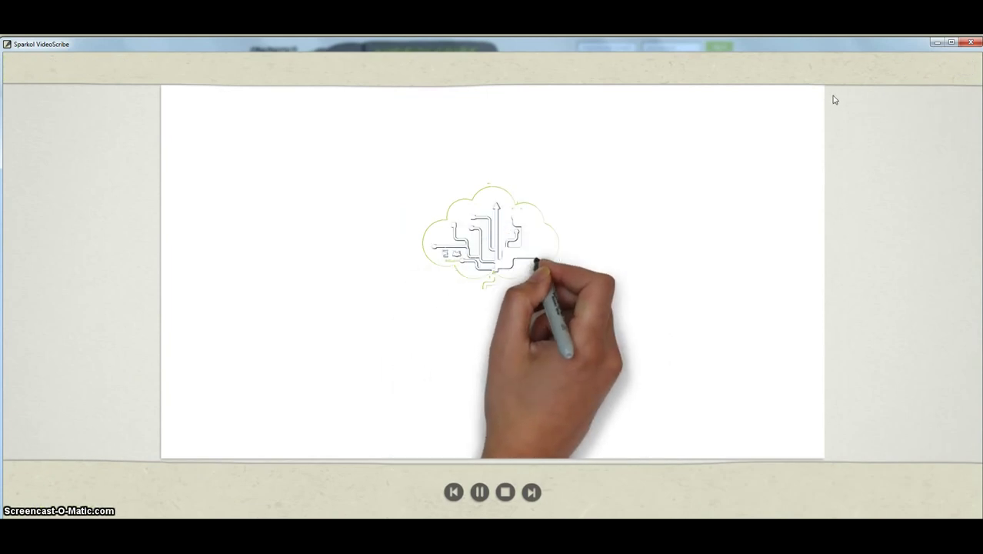
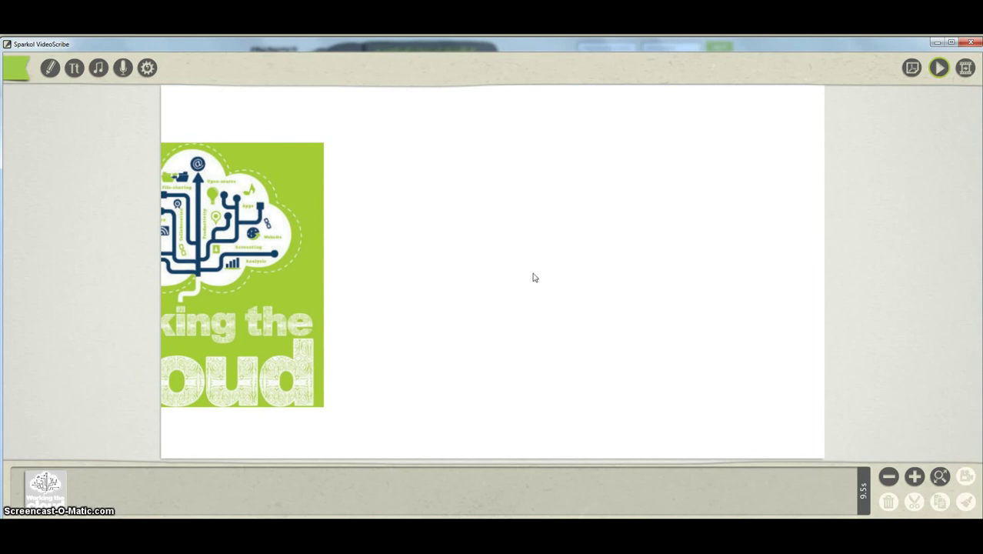
- Bring the empty canvas area beside the Working the Cloud image into view, with part of the image still showing
left_click(60, 508)
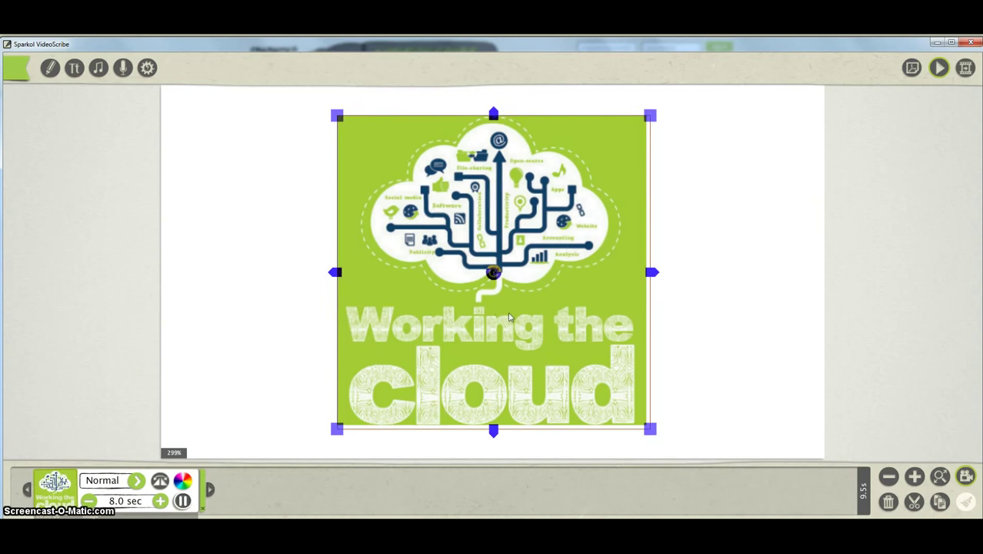
left_click(716, 366)
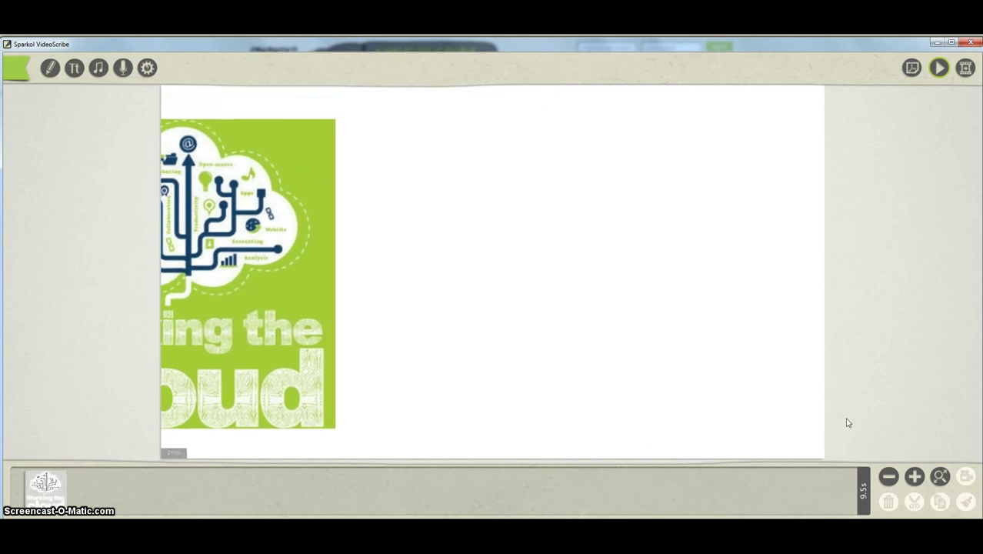
left_click(915, 476)
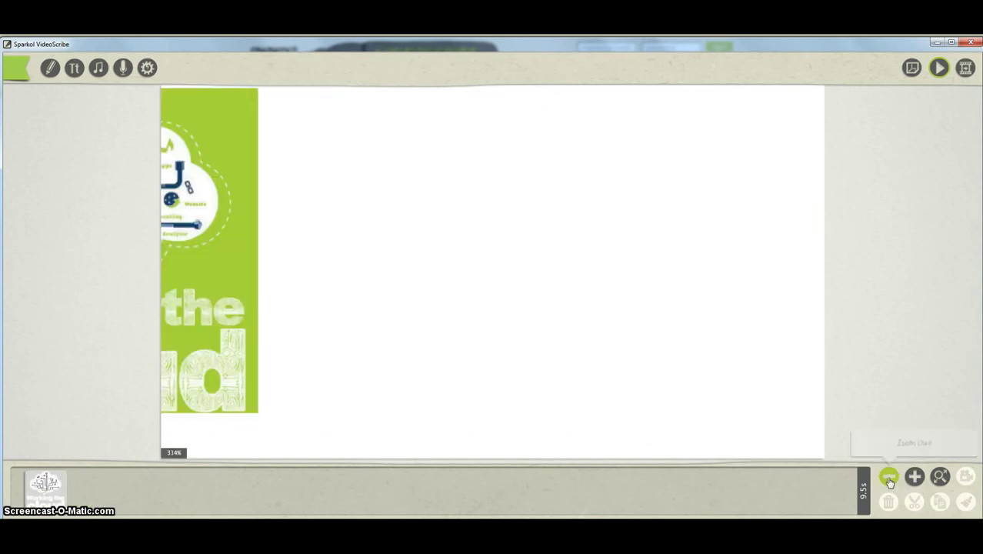
left_click(888, 477)
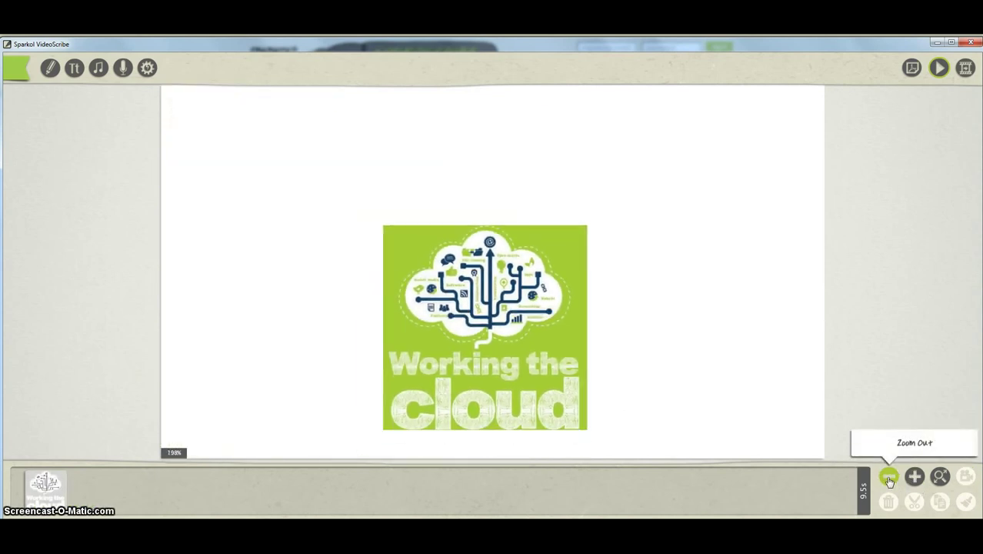
left_click(915, 477)
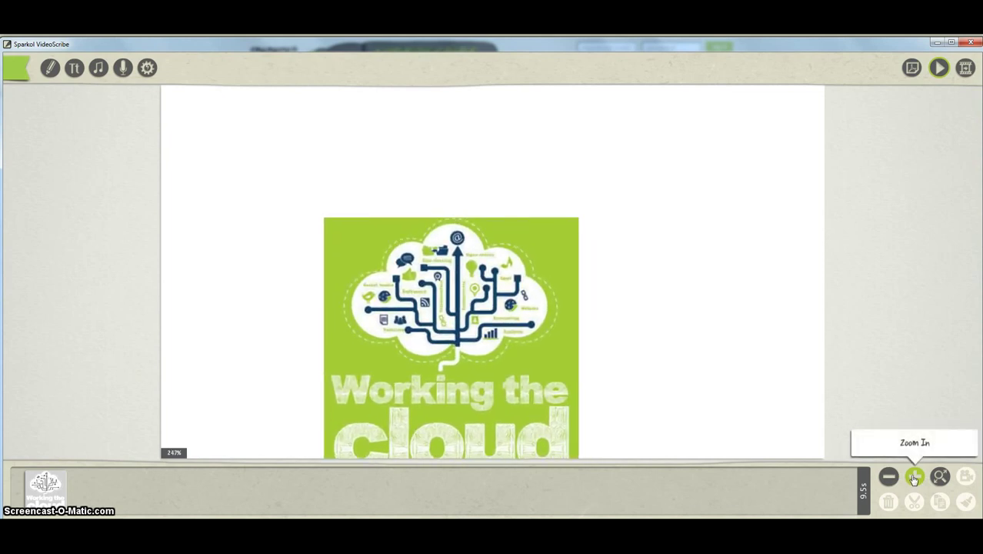
left_click(915, 477)
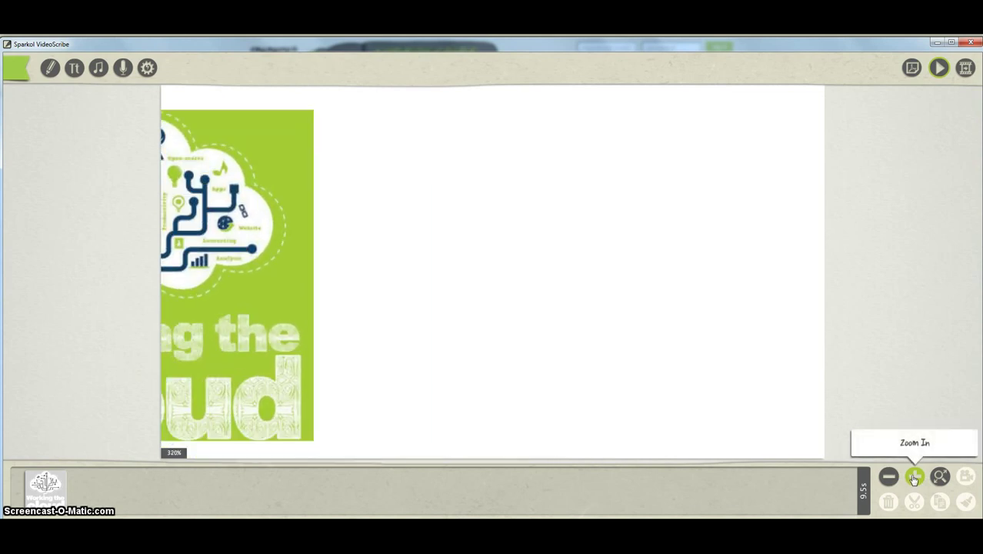
left_click(914, 477)
left_click(888, 477)
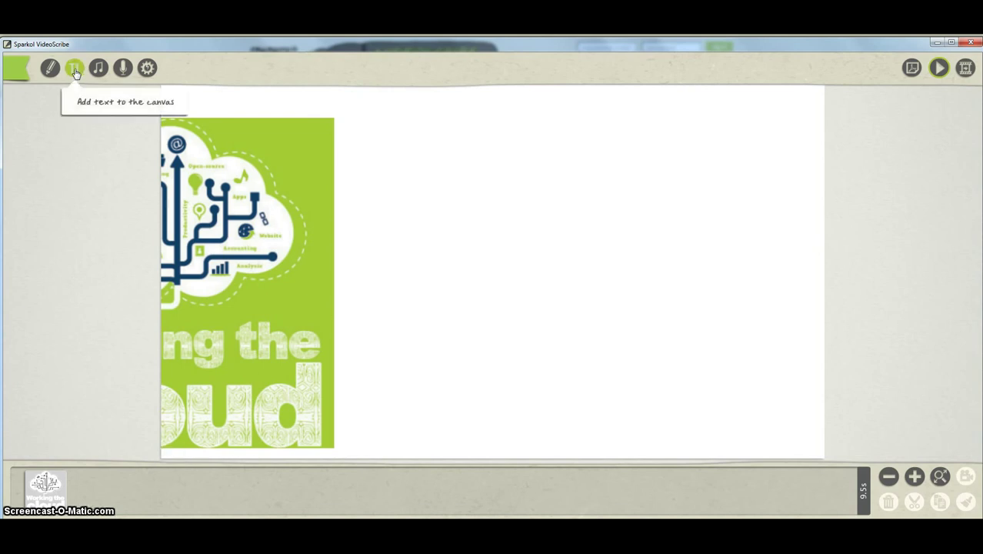
left_click_drag(577, 316, 399, 300)
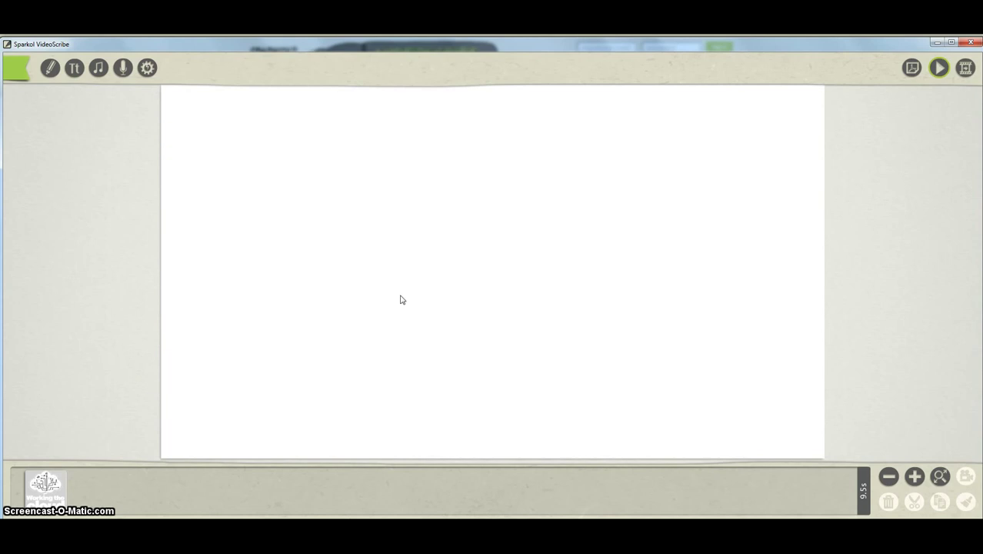
left_click_drag(500, 296, 520, 279)
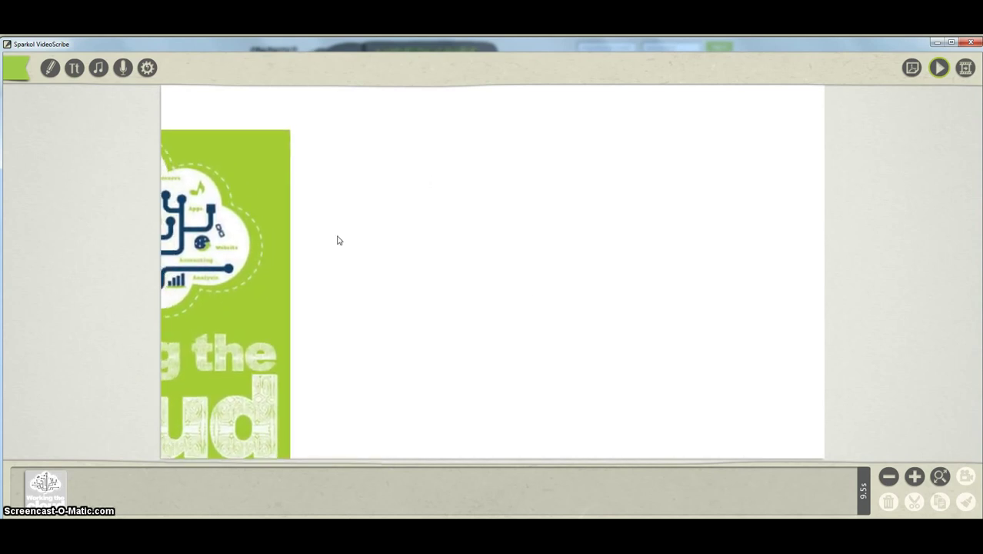
- Add text with the lines Promo videos, Instructional videos, Invitations and Fun letter, and enlarge it to fill the space beside the image
left_click(75, 73)
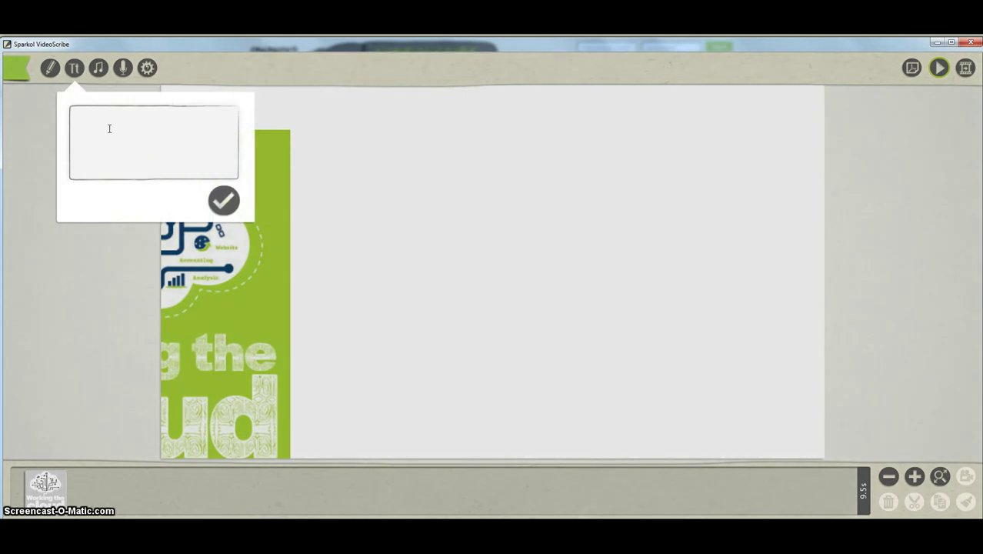
type("Promo v")
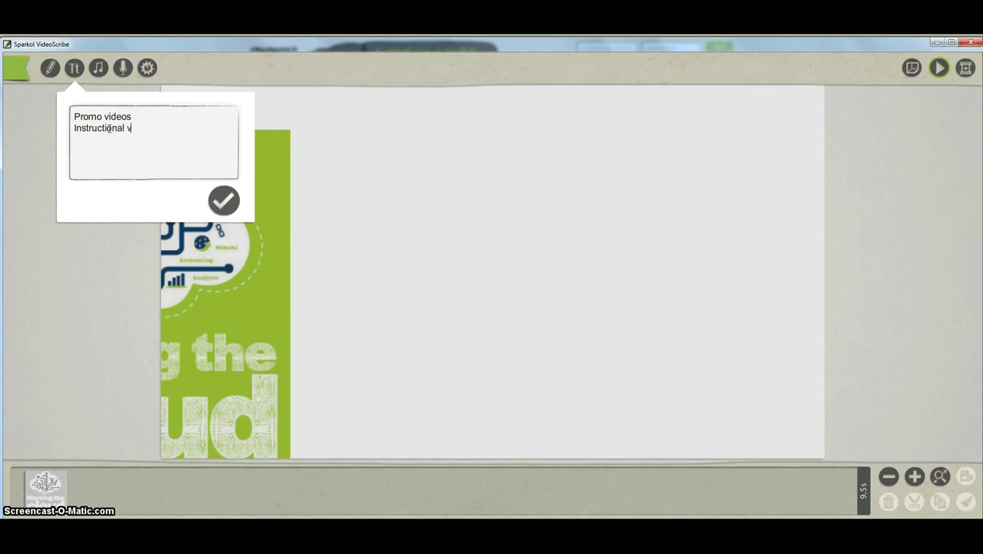
type("ideos Inv")
type("itations")
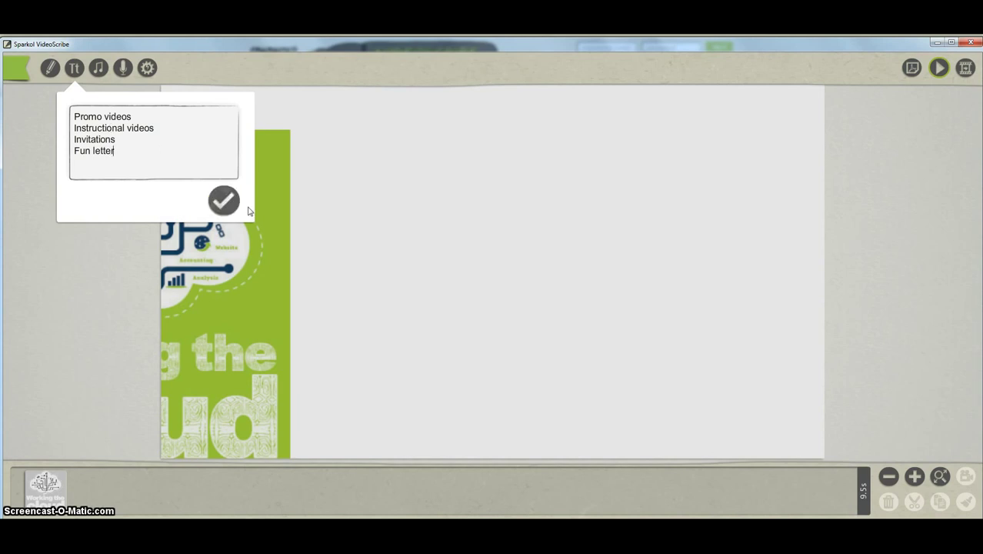
left_click(224, 202)
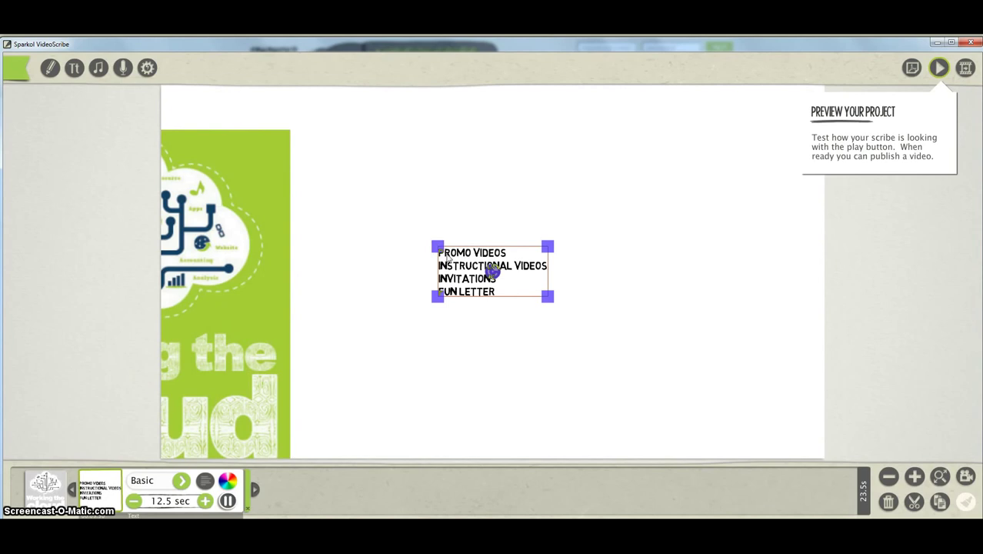
left_click_drag(439, 249, 391, 190)
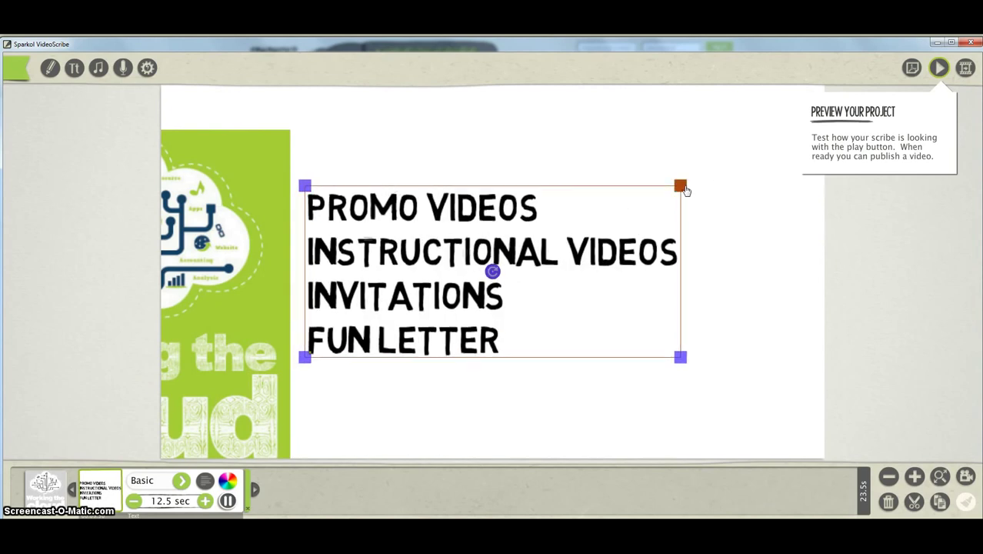
- Enlarge the text block slightly, move it further from the Working the Cloud image and tilt it slightly clockwise
left_click_drag(687, 190, 698, 188)
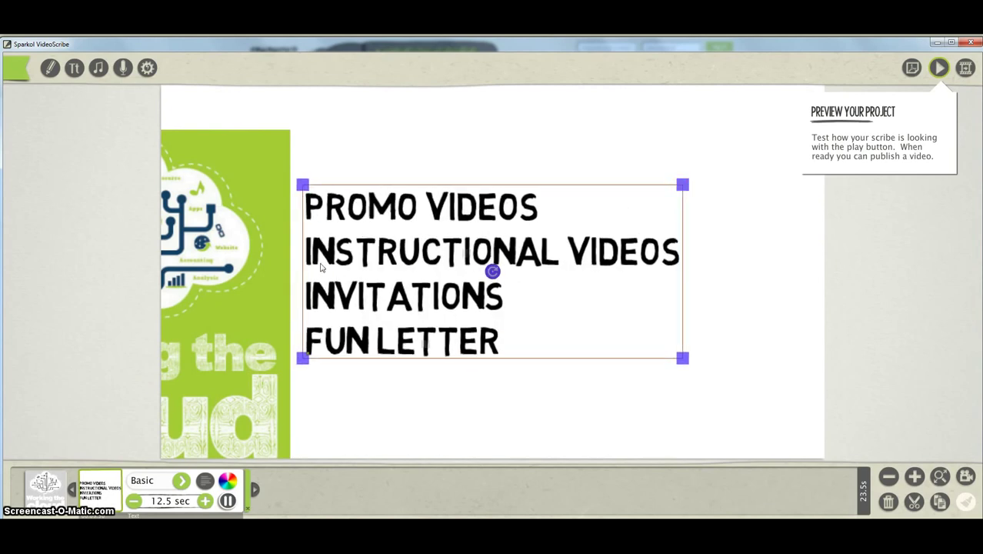
left_click_drag(322, 267, 346, 263)
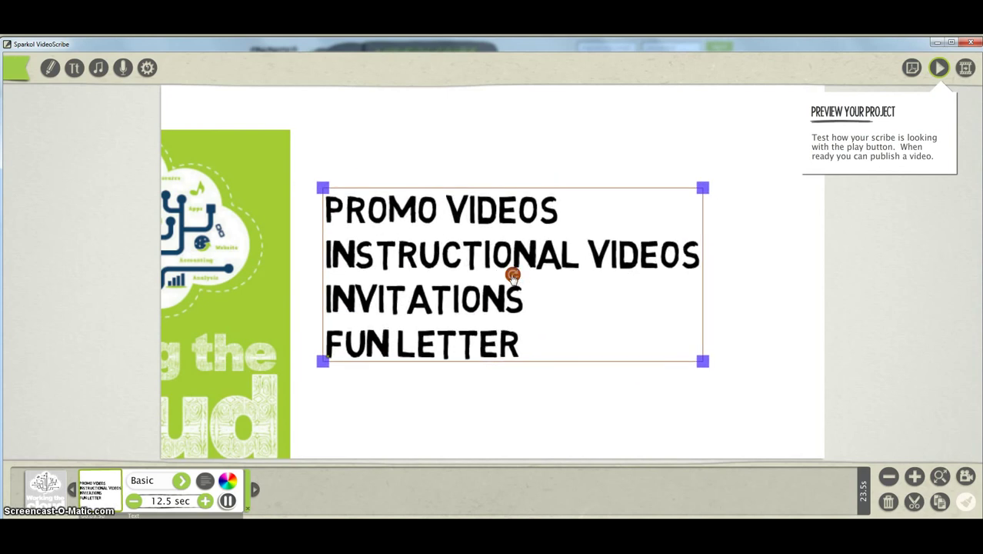
scroll(512, 276, "down", 5)
scroll(512, 275, "up", 6)
scroll(512, 275, "down", 3)
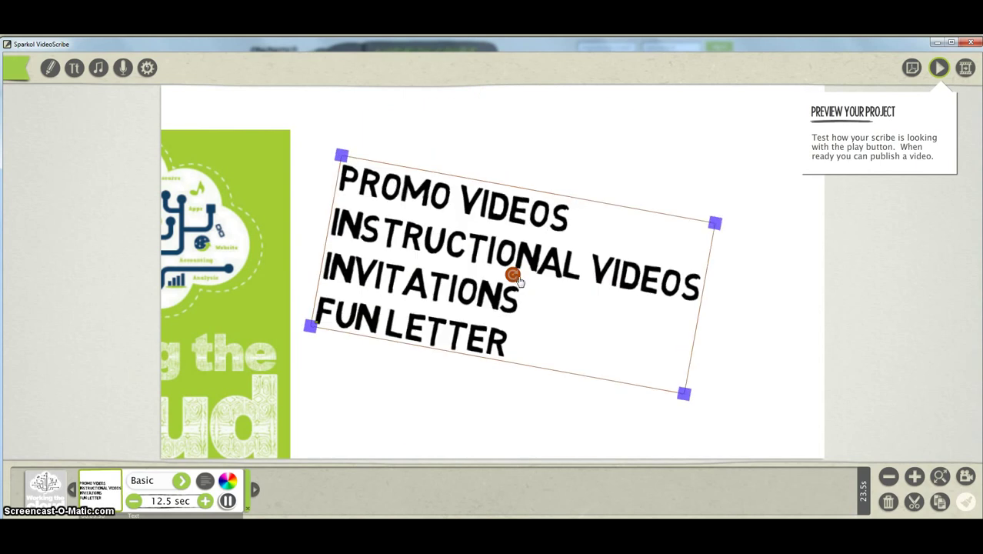
- Shrink the tilted text block slightly and move it a little lower on the canvas
left_click(336, 160)
left_click(348, 180)
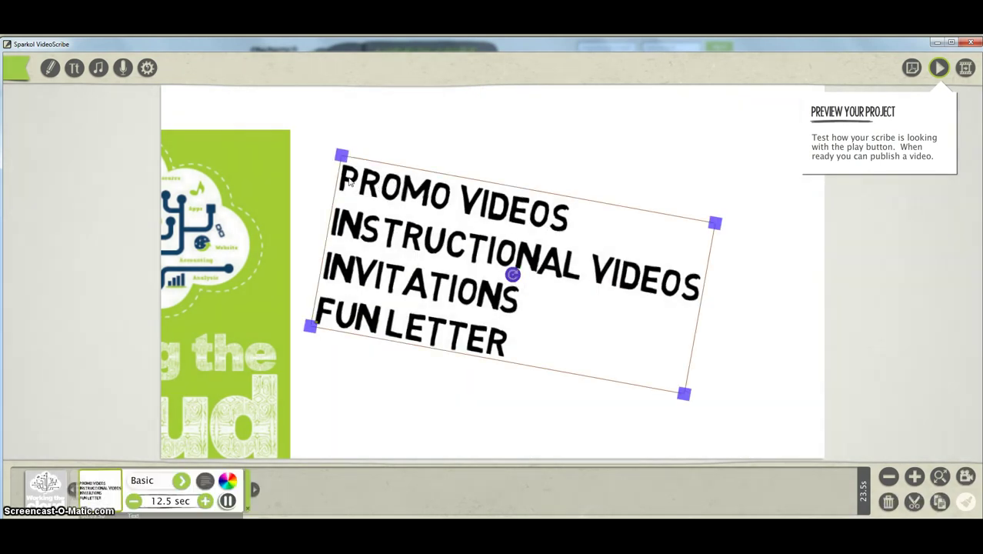
left_click_drag(342, 157, 350, 161)
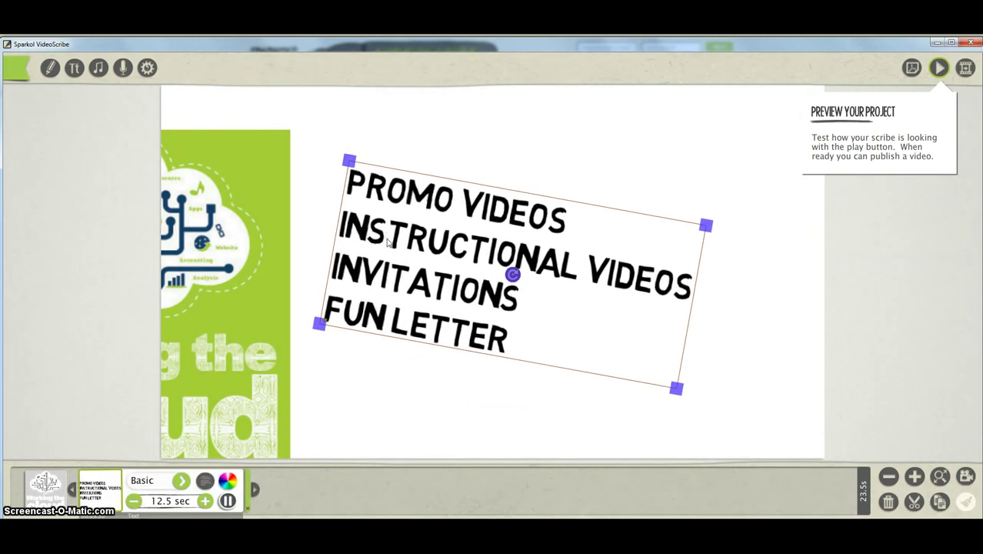
mouse_move(389, 243)
left_mouse_down()
mouse_move(396, 260)
mouse_move(387, 254)
left_mouse_up()
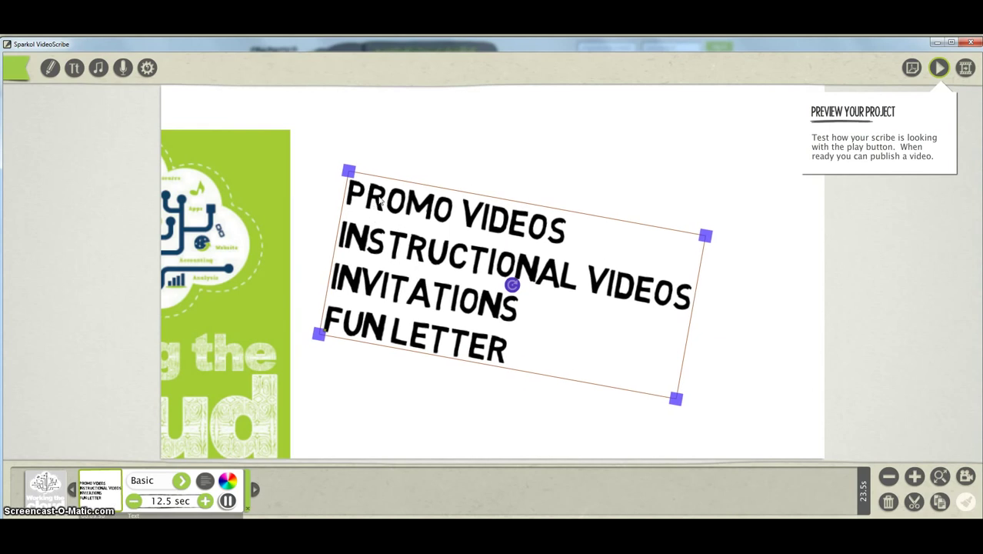
- Set the text's draw time to 5.0 seconds and preview the scribe
scroll(443, 313, "down", 3)
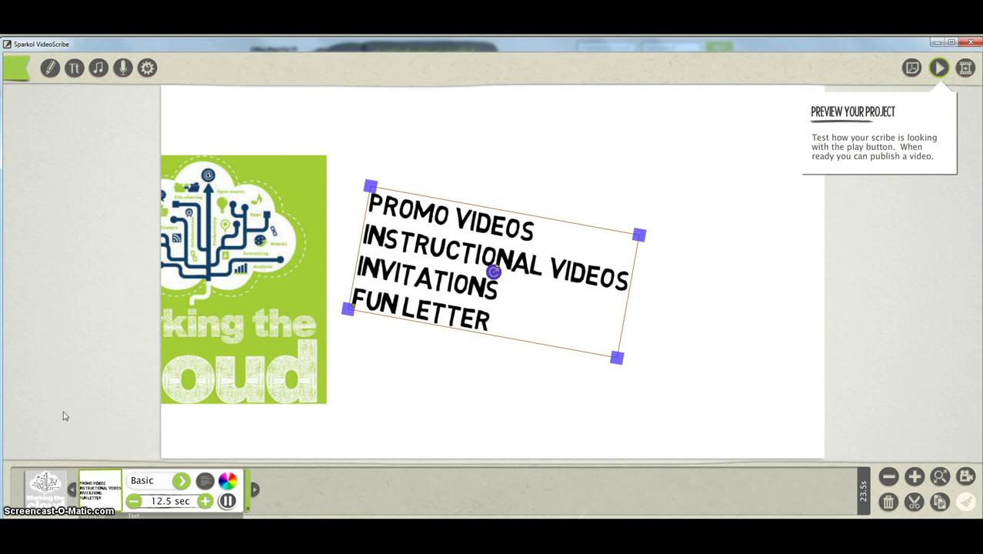
left_click(135, 501)
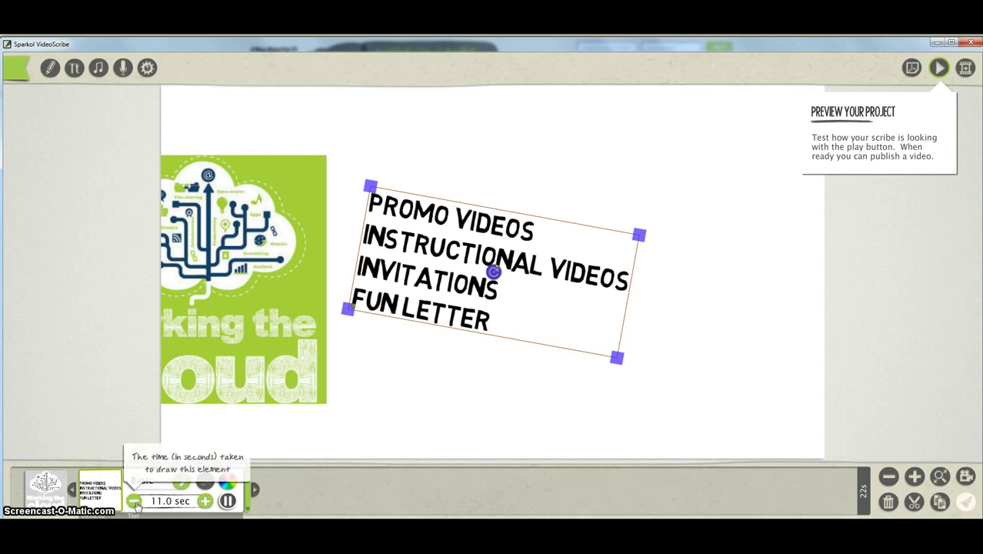
left_click(134, 501)
left_click(135, 502)
left_click(135, 501)
left_click(135, 502)
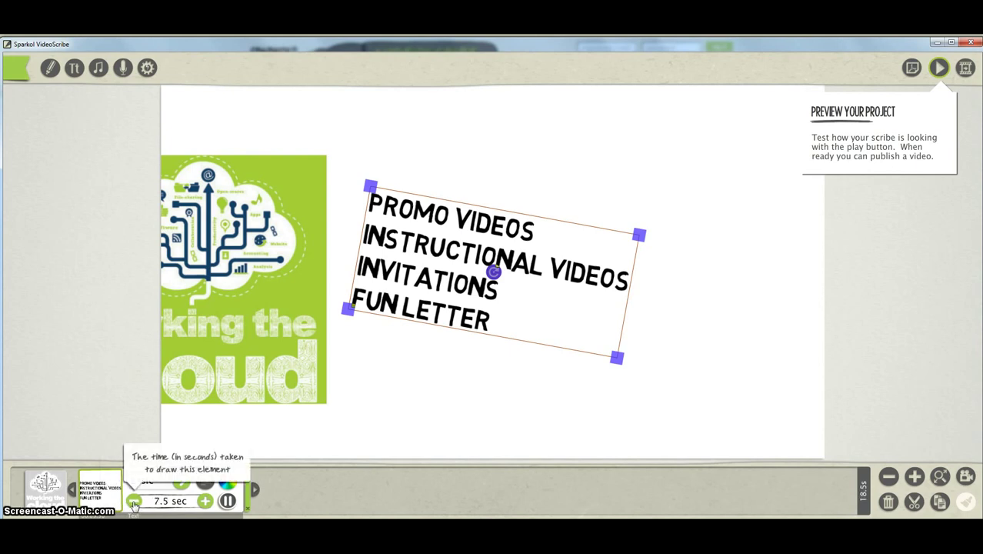
left_click(135, 502)
left_click(135, 502)
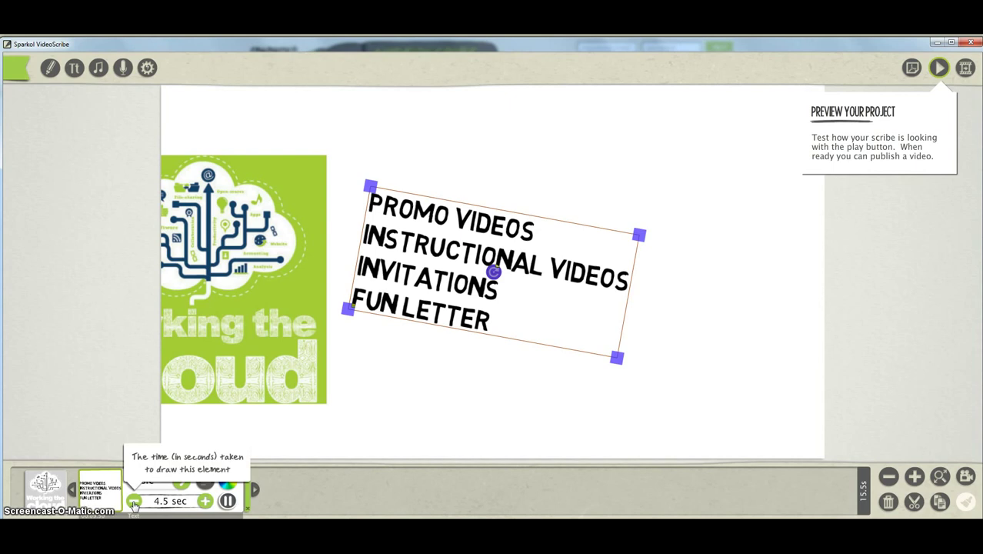
left_click(204, 501)
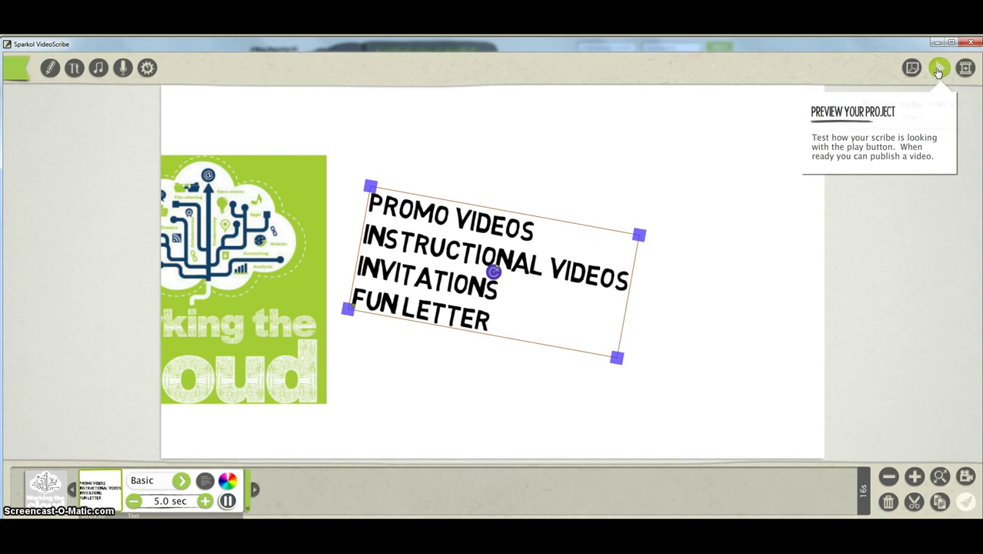
left_click(938, 70)
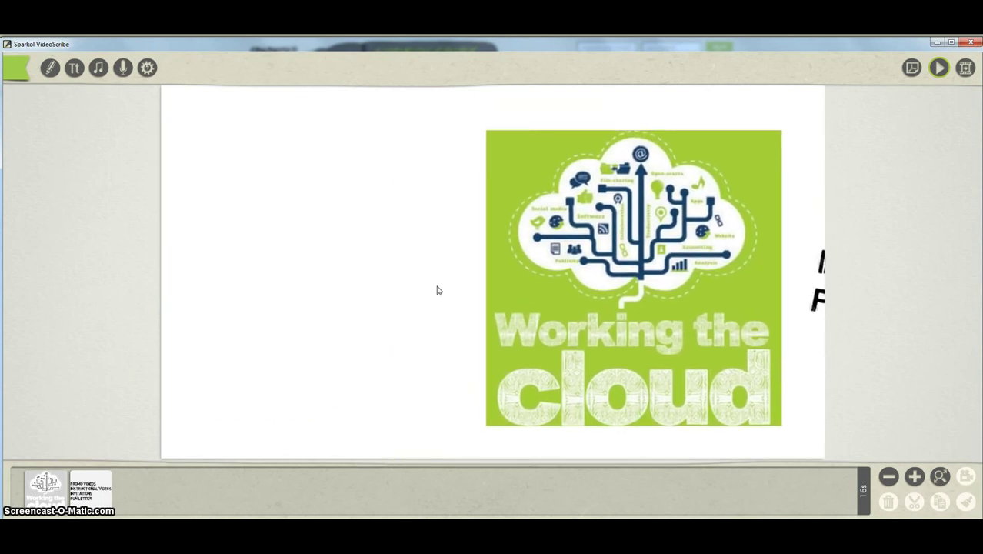
- Add videoscribe.png from the Videoscribe demo folder as a traced image that keeps the original, adjusting the trace lines
left_click(50, 69)
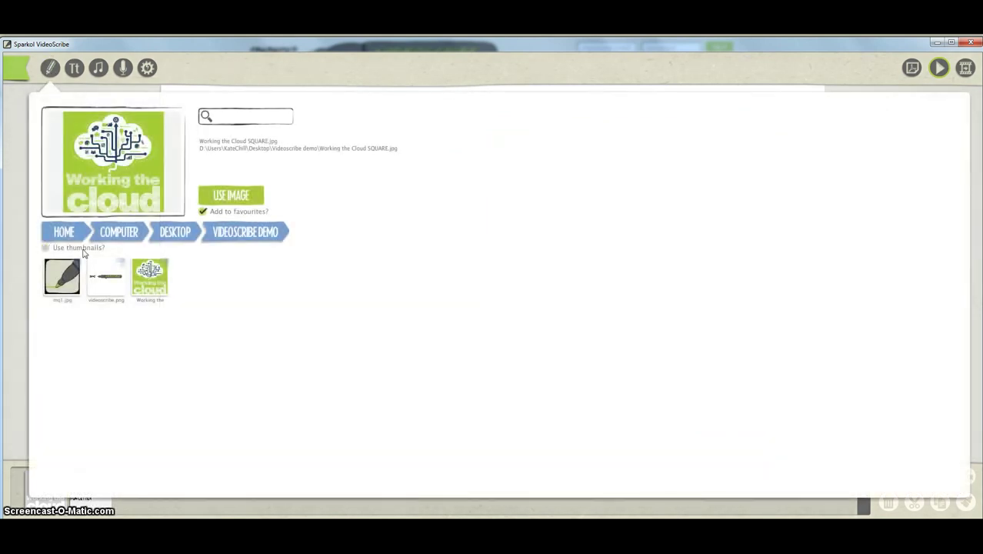
left_click(107, 286)
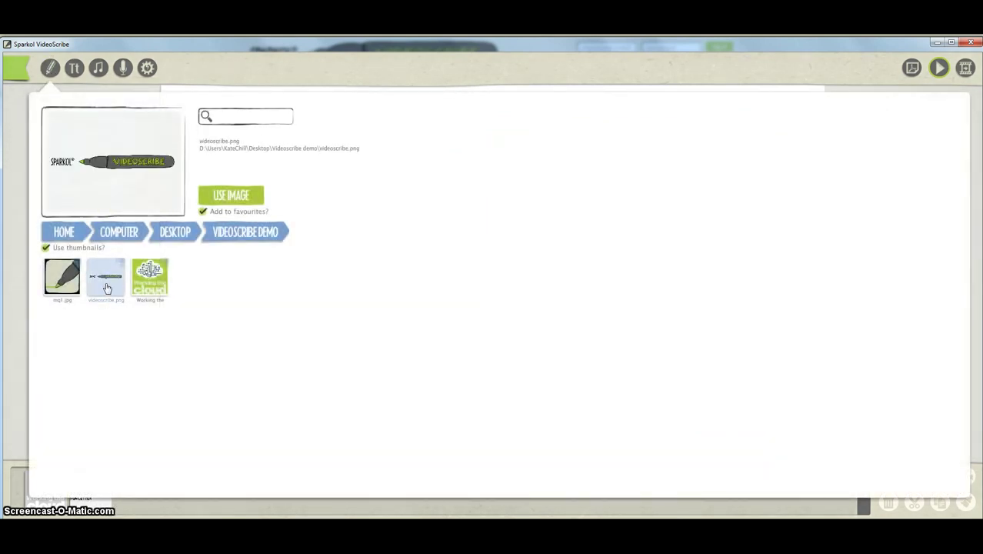
left_click(242, 198)
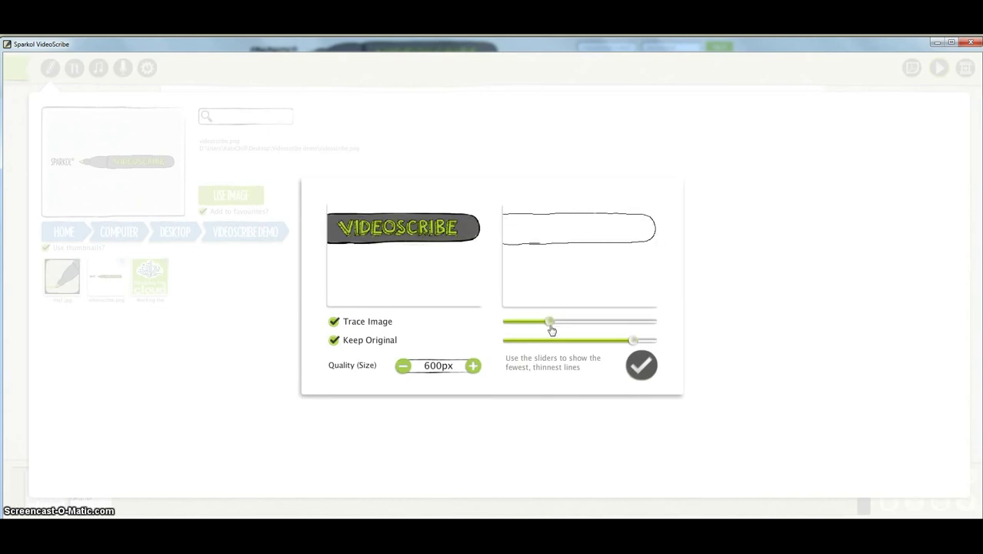
left_click_drag(549, 321, 567, 322)
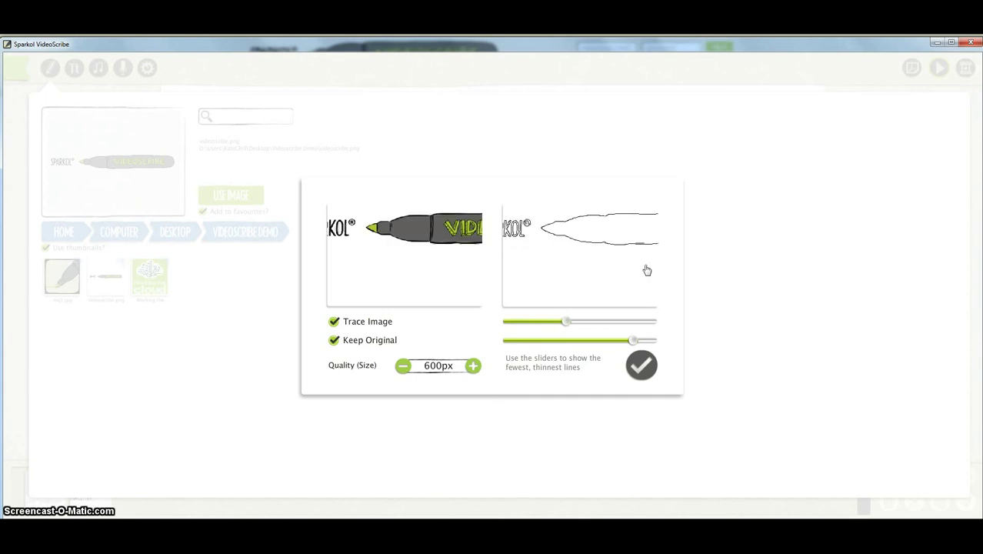
left_click(644, 367)
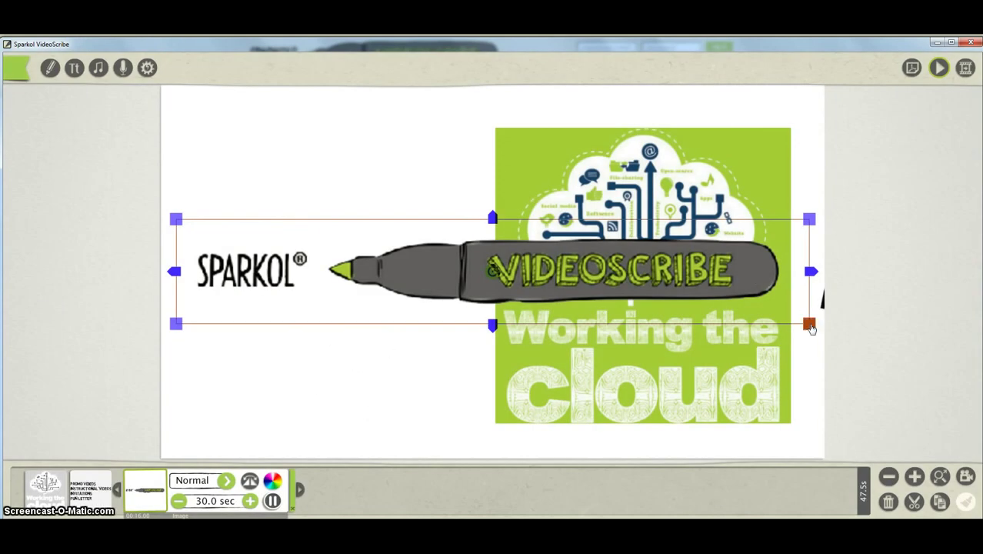
- Shrink the VideoScribe pen image and rotate it to a steep diagonal with the tip pointing down
left_click_drag(810, 324, 820, 326)
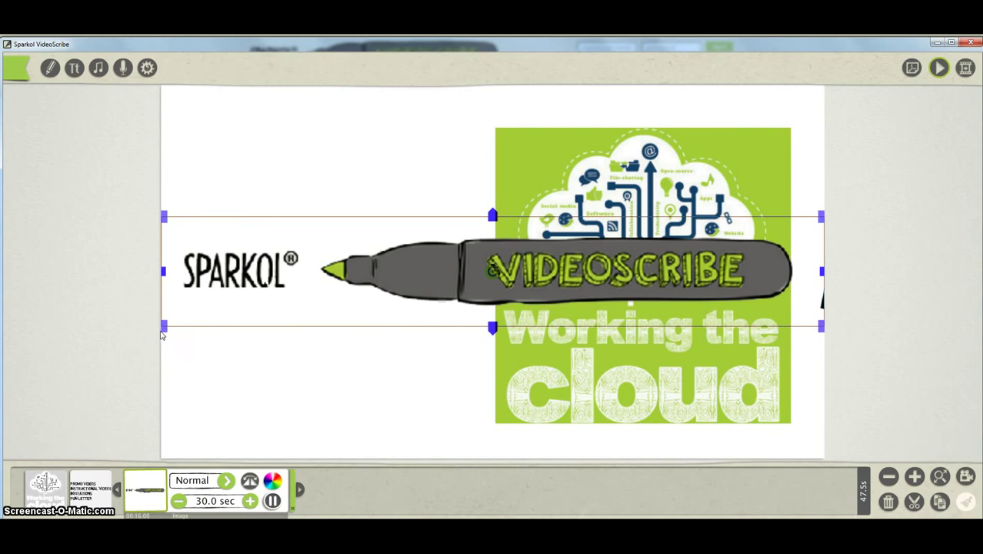
left_click_drag(161, 335, 197, 322)
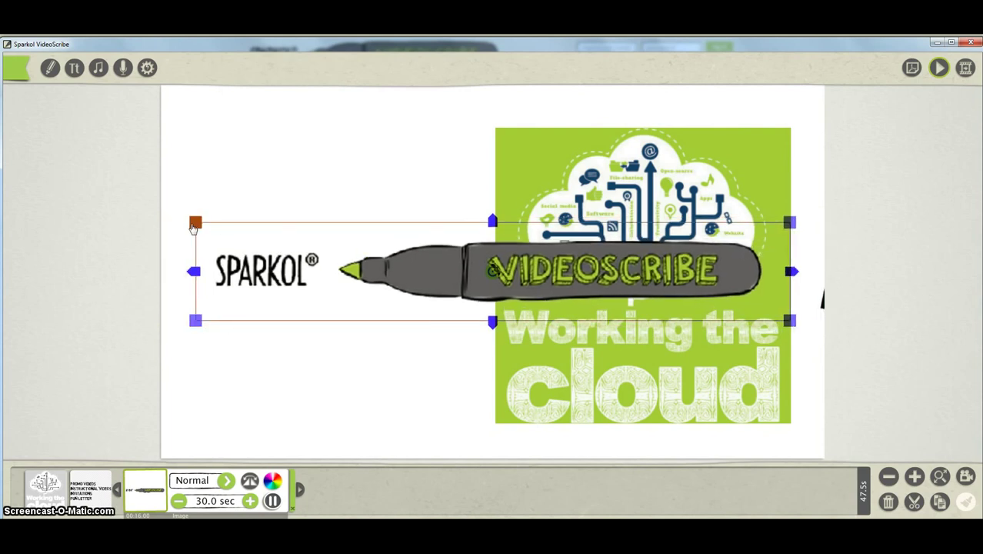
left_click_drag(196, 225, 247, 246)
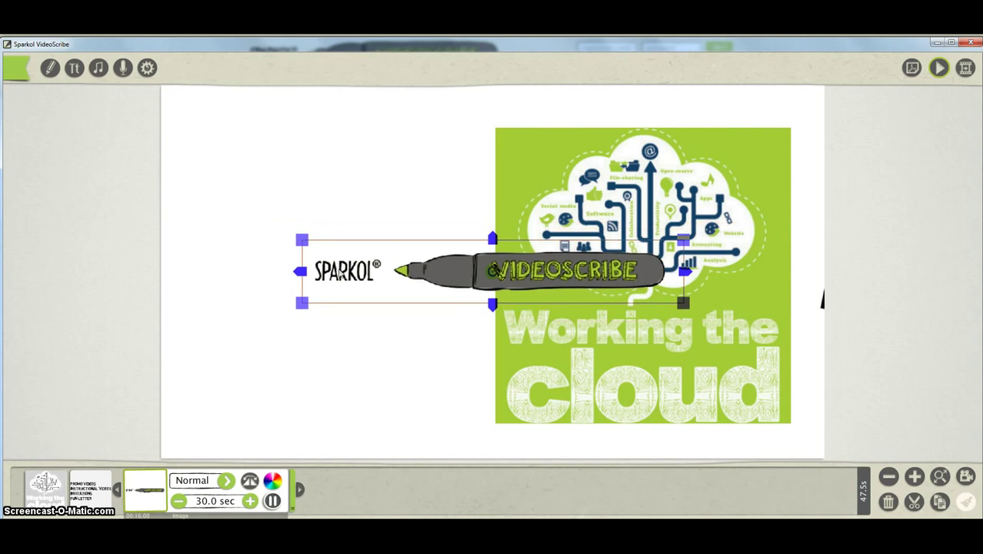
left_click_drag(499, 271, 496, 271)
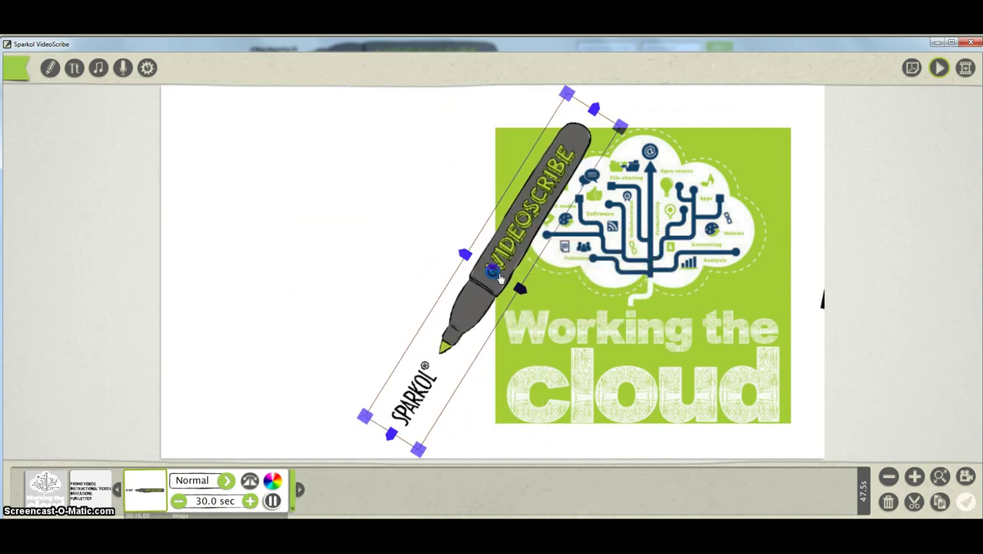
- Place the pen image in the empty space beside the Working the Cloud image, shrinking it slightly to fit
left_click_drag(449, 351, 331, 327)
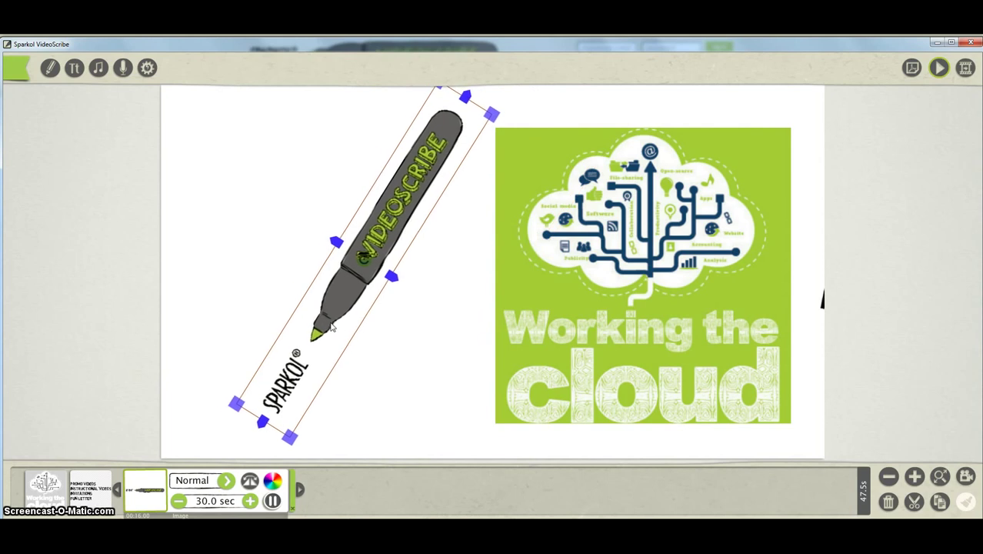
left_click_drag(492, 116, 486, 123)
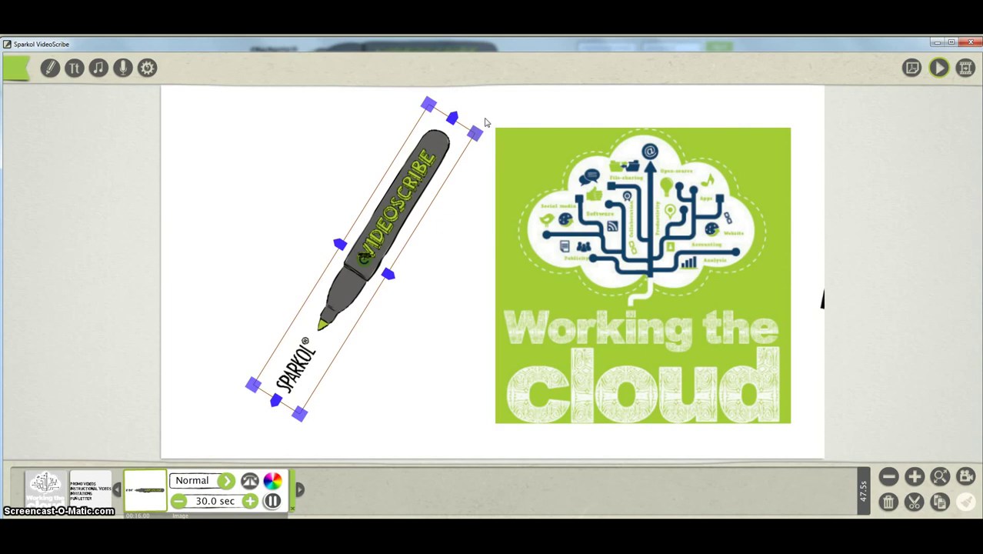
left_click_drag(406, 198, 418, 197)
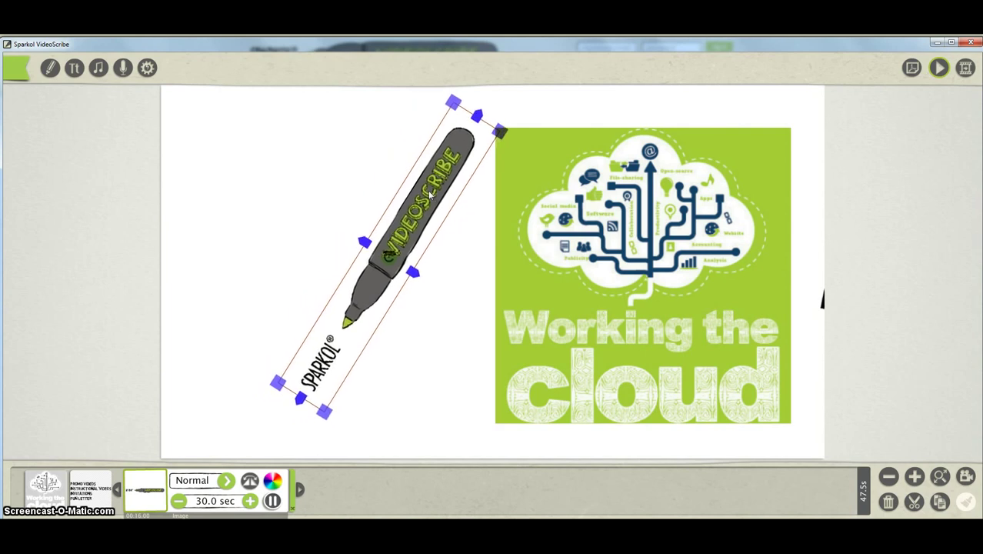
left_click_drag(431, 196, 434, 194)
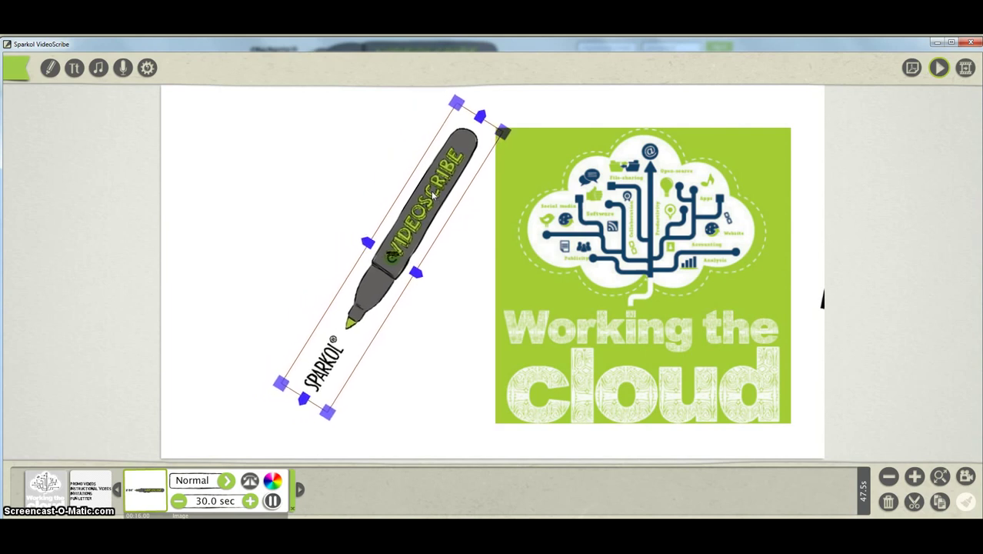
- Set the pen image's draw time to 6.0 seconds and deselect it
left_click(179, 501)
left_click(179, 501)
left_click(179, 501)
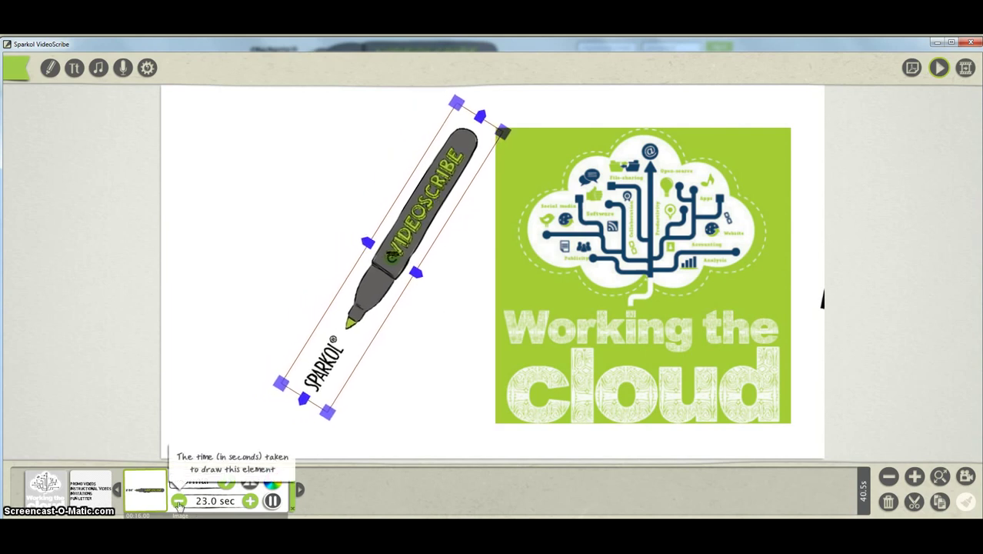
left_click(179, 501)
left_click(179, 501)
left_click(178, 501)
left_click(179, 501)
left_click(179, 501)
left_click(179, 500)
left_click(178, 501)
left_click(179, 501)
left_click(250, 501)
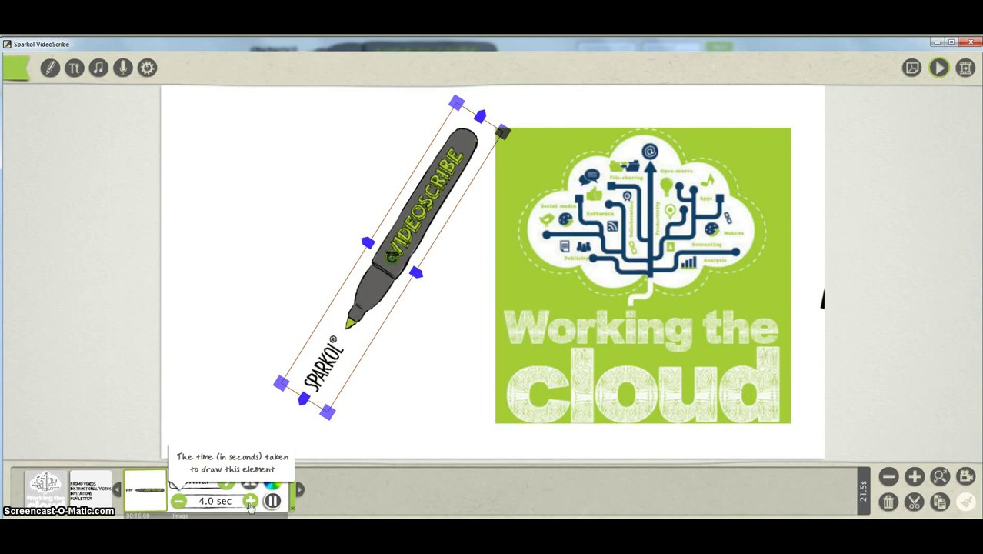
left_click(250, 501)
left_click(250, 501)
left_click(250, 501)
left_click(250, 500)
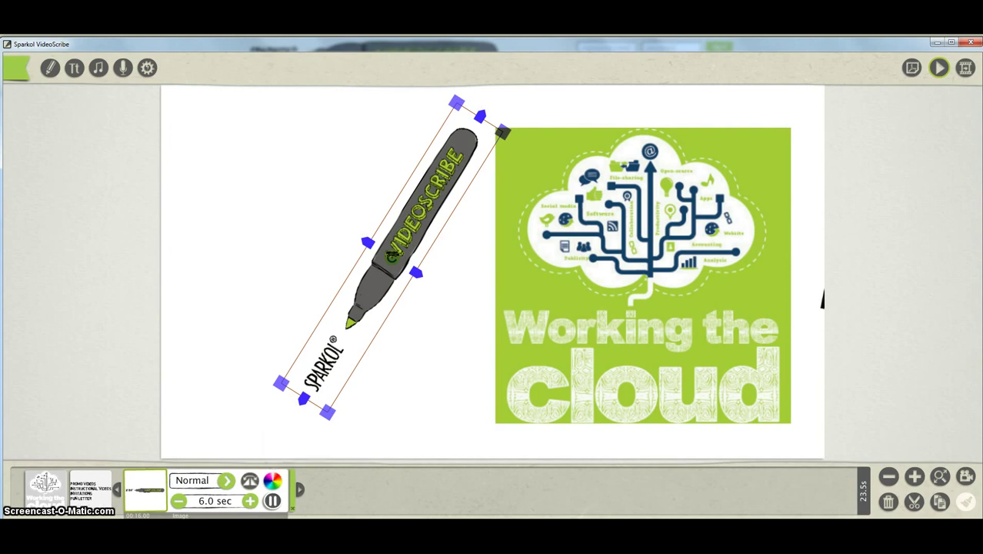
left_click(396, 435)
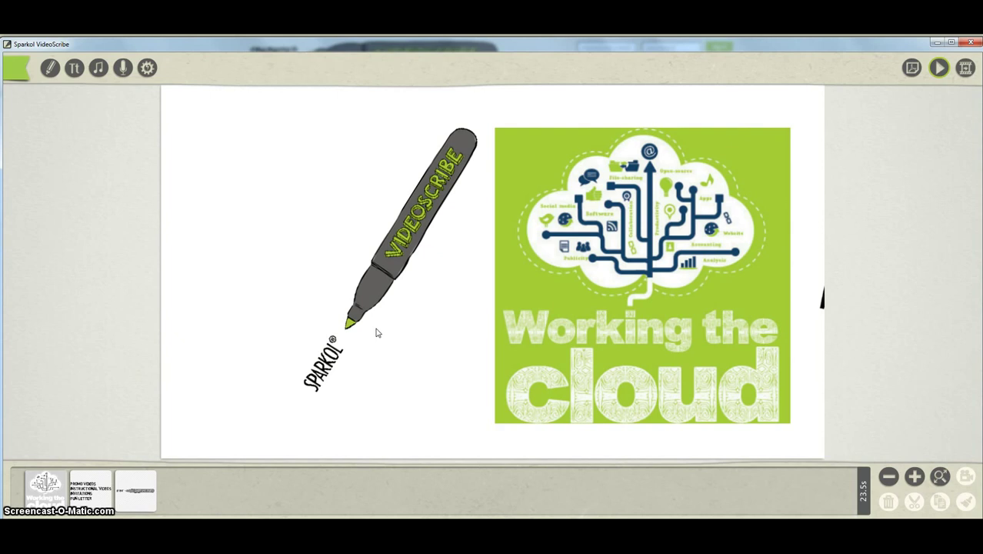
- Move the pen image to first place in the running order, ahead of the Working the Cloud image and the text
left_click(136, 489)
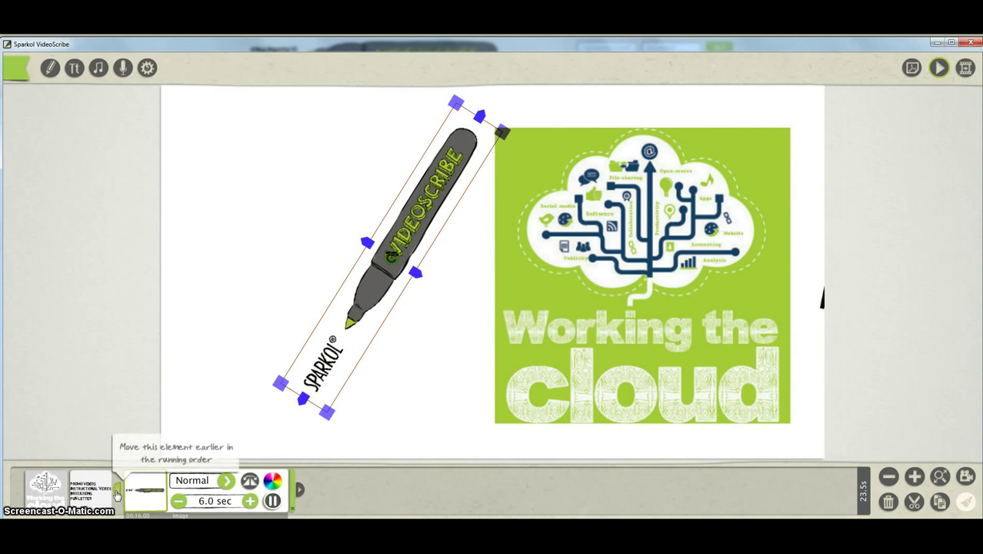
left_click(117, 493)
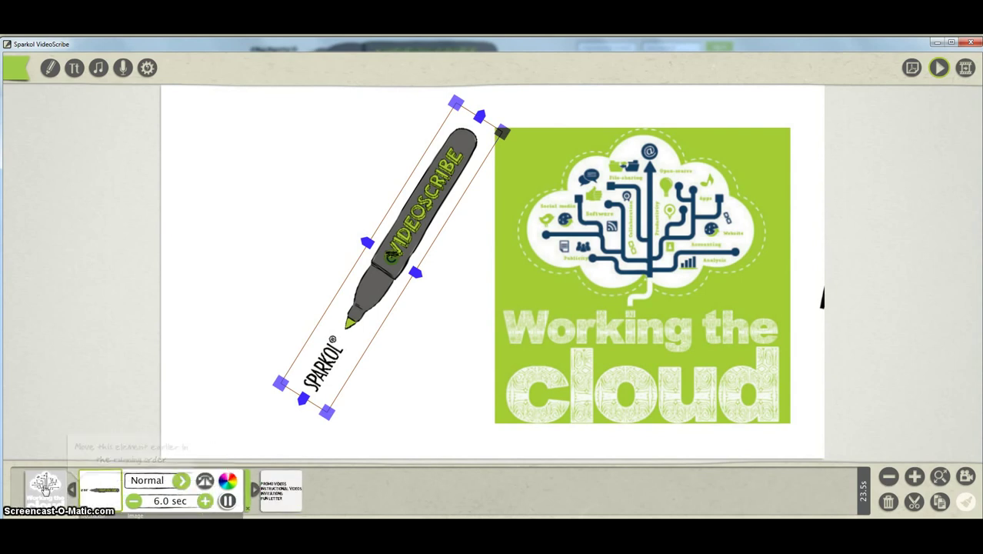
left_click(74, 490)
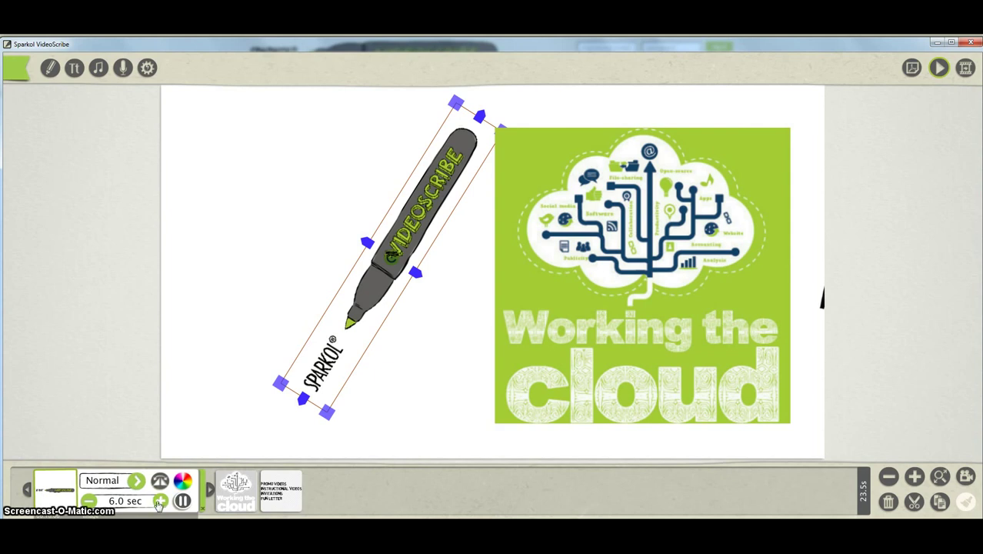
- Compare the settings of the Working the Cloud image and the pen image, ending with the Working the Cloud image selected
left_click(100, 504)
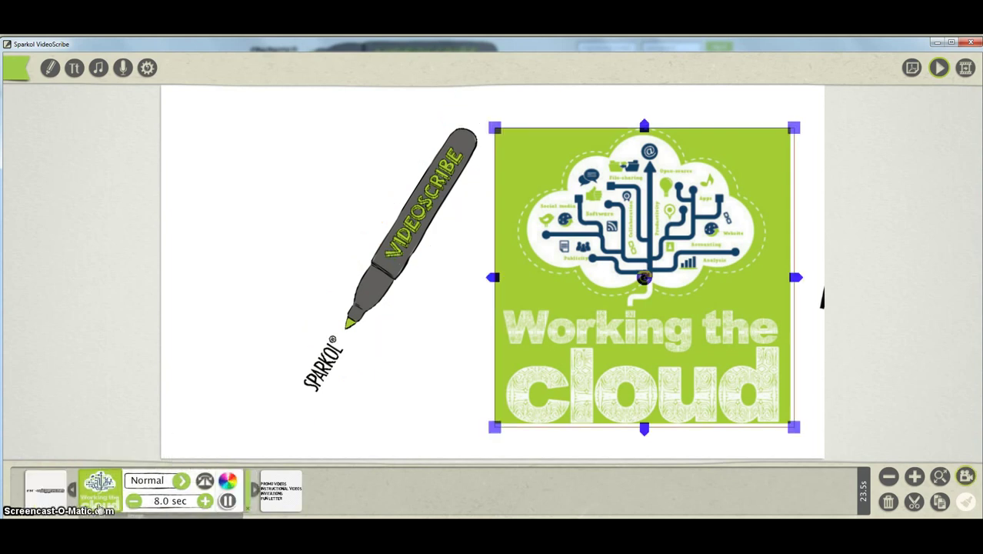
left_click(44, 498)
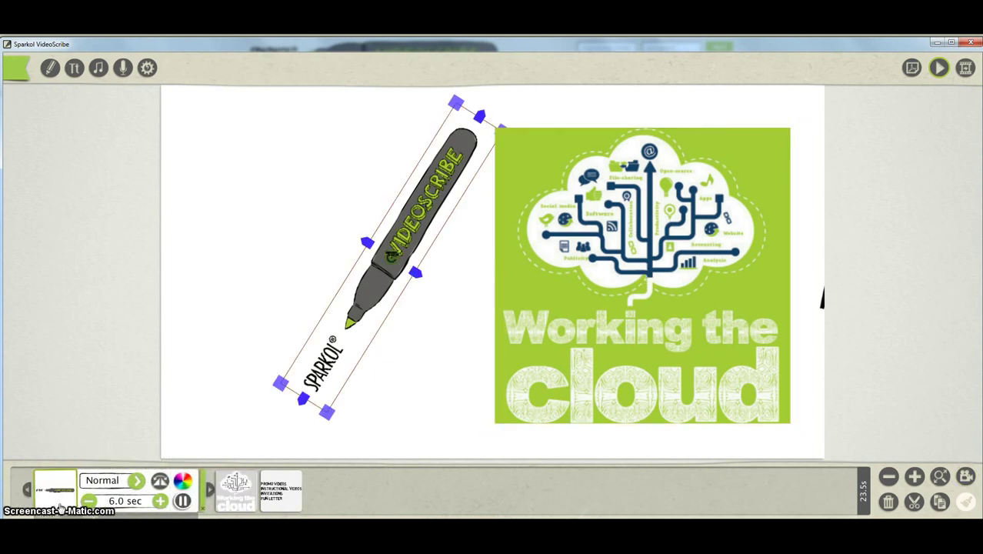
left_click(239, 500)
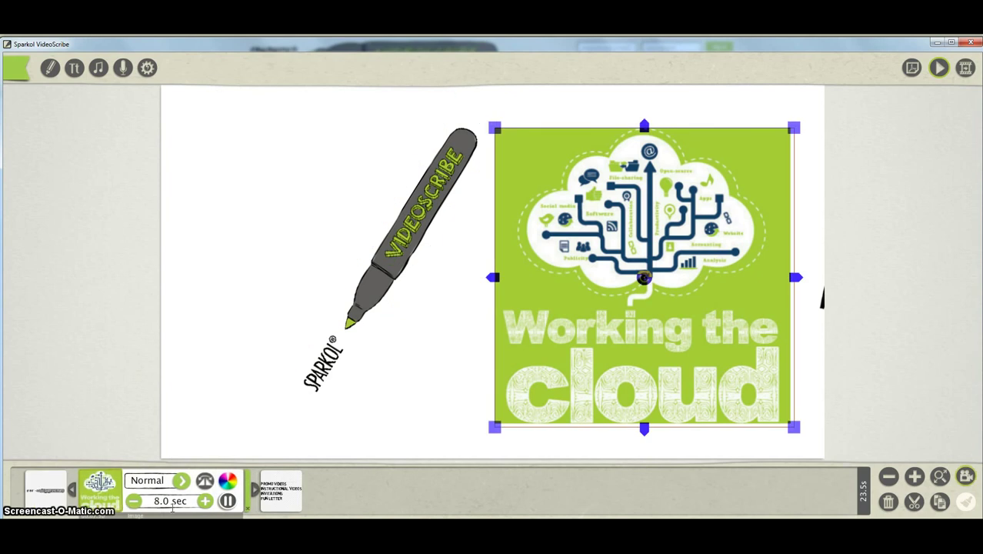
- Select the text element and browse the soundtrack library, including its option to loop the soundtrack
left_click(285, 496)
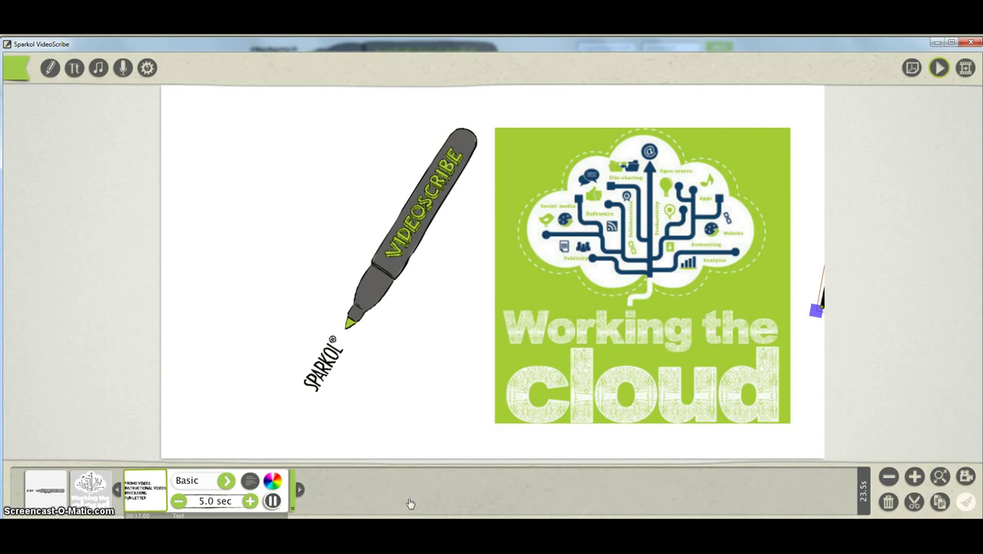
left_click(98, 71)
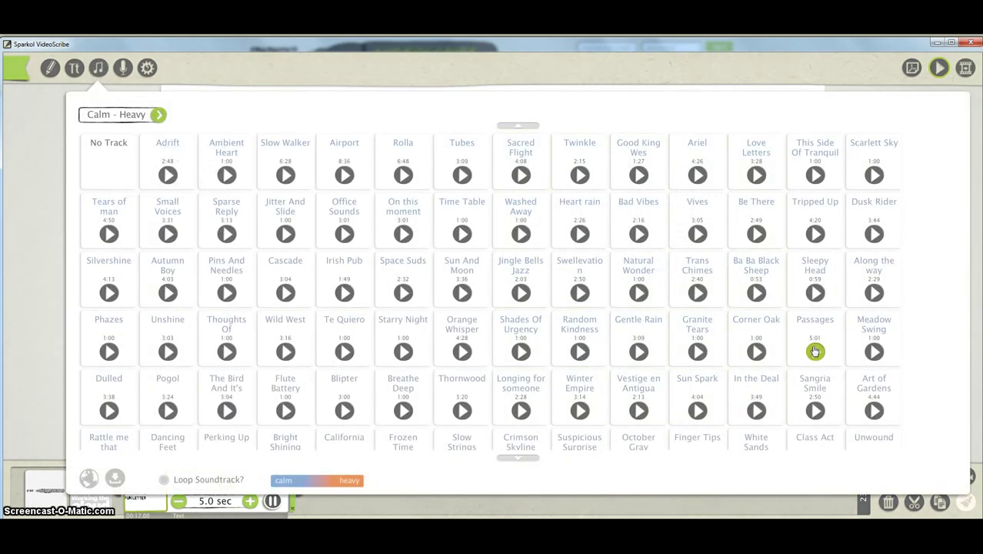
scroll(509, 460, "down", 5)
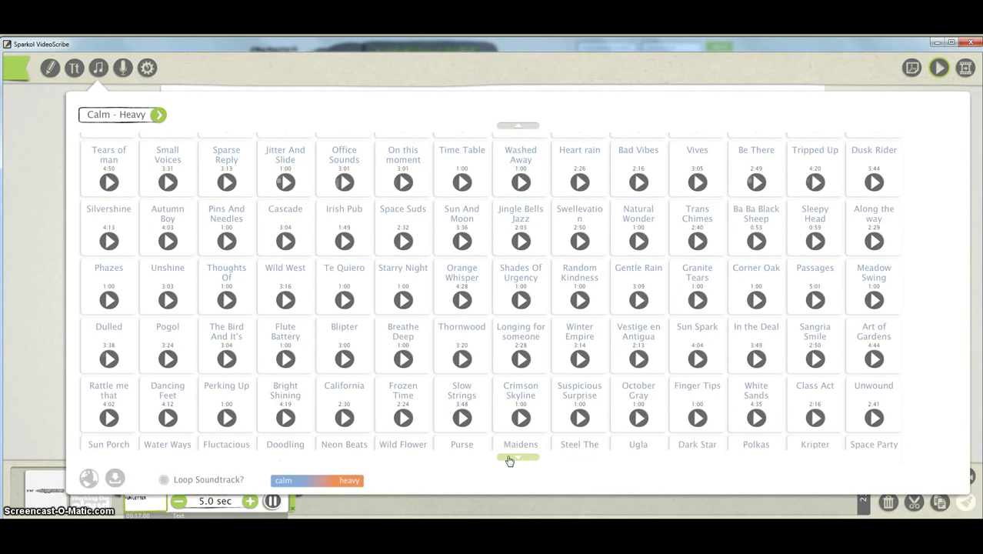
scroll(509, 460, "down", 2)
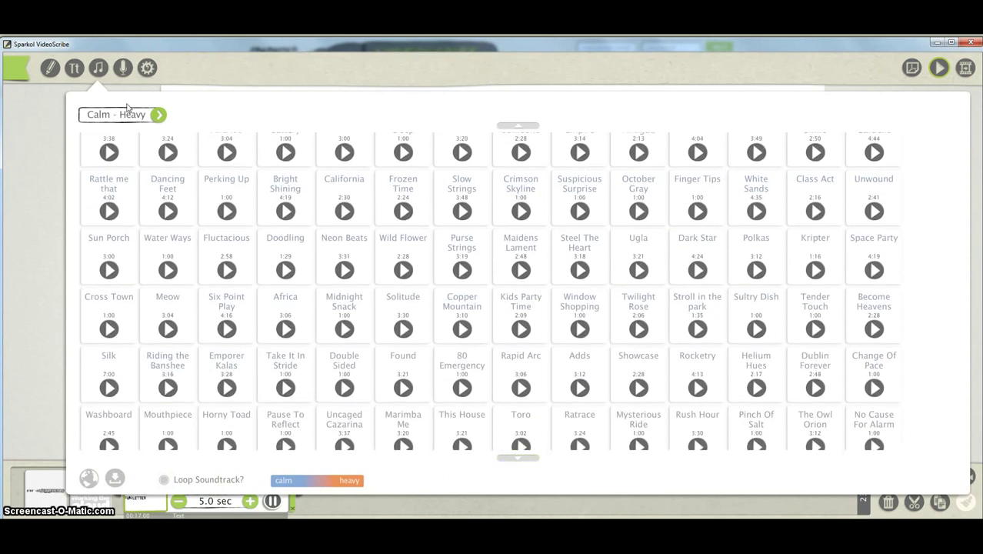
left_click(181, 479)
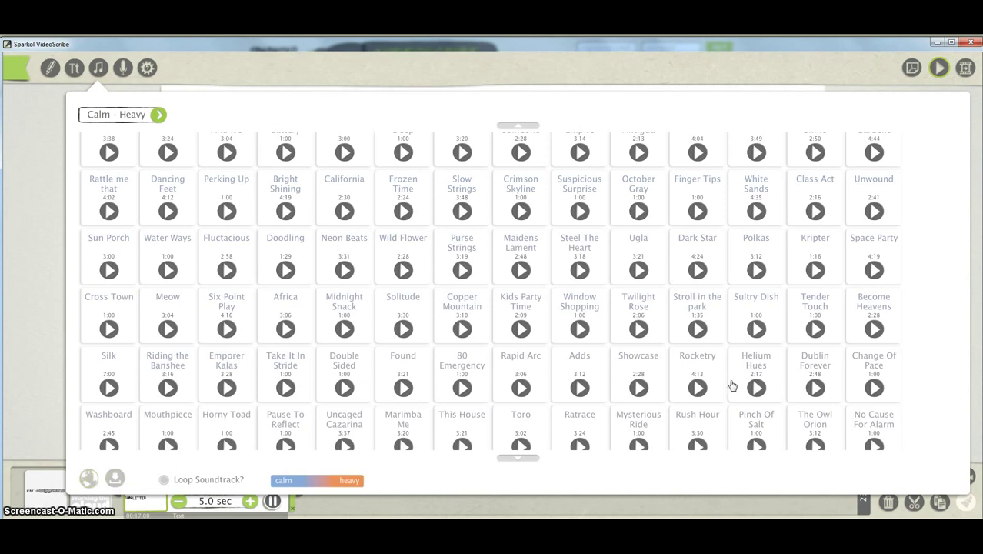
- Cycle through the track sort orders back to Calm - Heavy and look through the soundtrack list
left_click(158, 115)
left_click(157, 115)
left_click(158, 116)
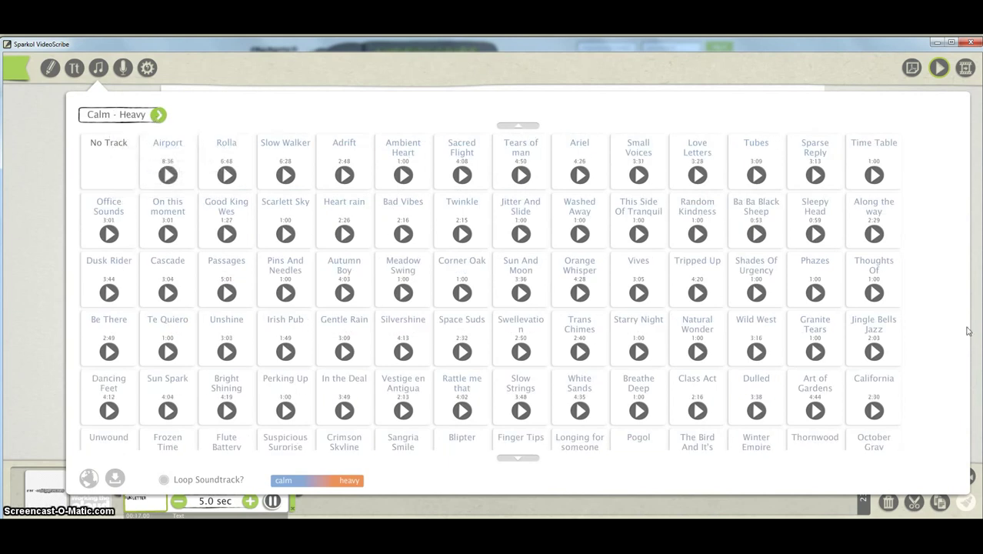
scroll(885, 381, "down", 5)
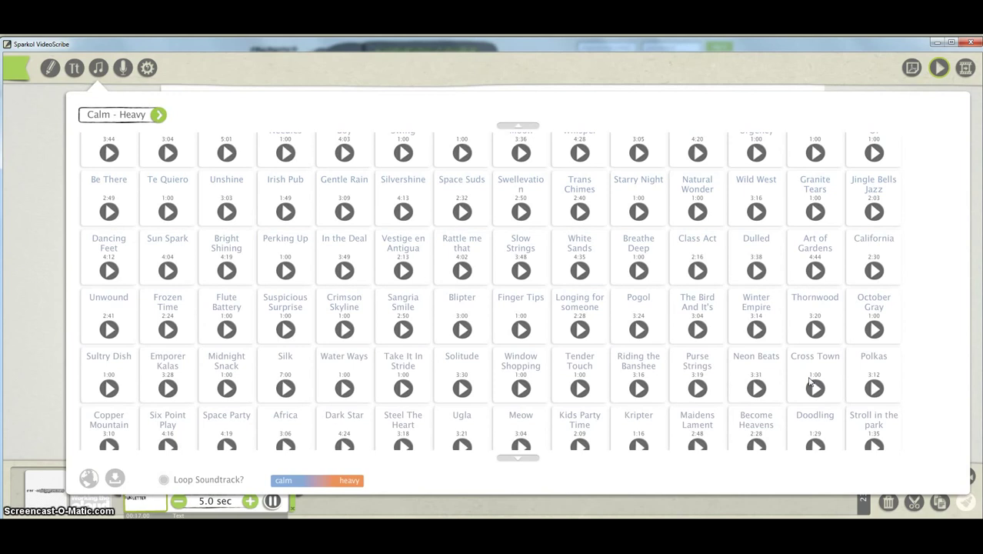
scroll(803, 381, "down", 3)
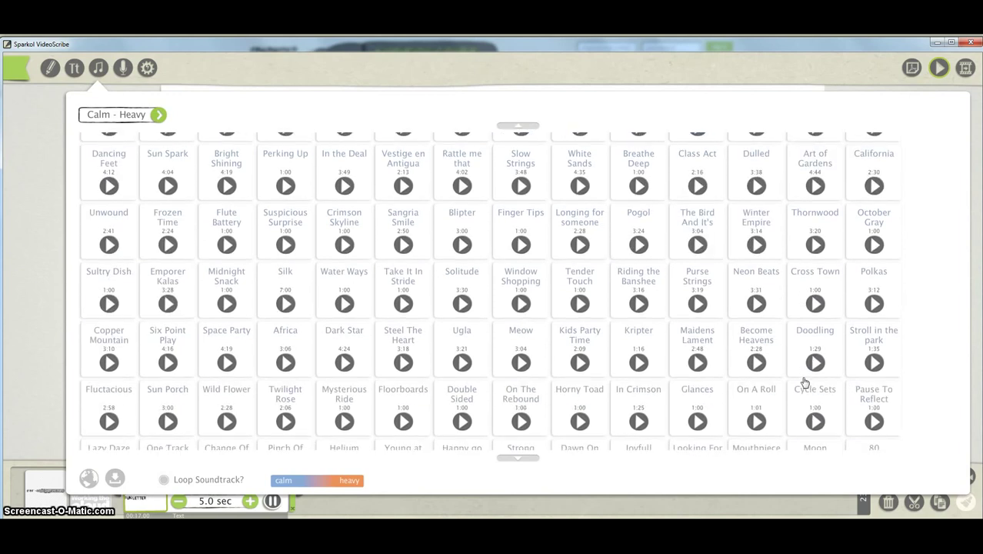
scroll(804, 382, "down", 4)
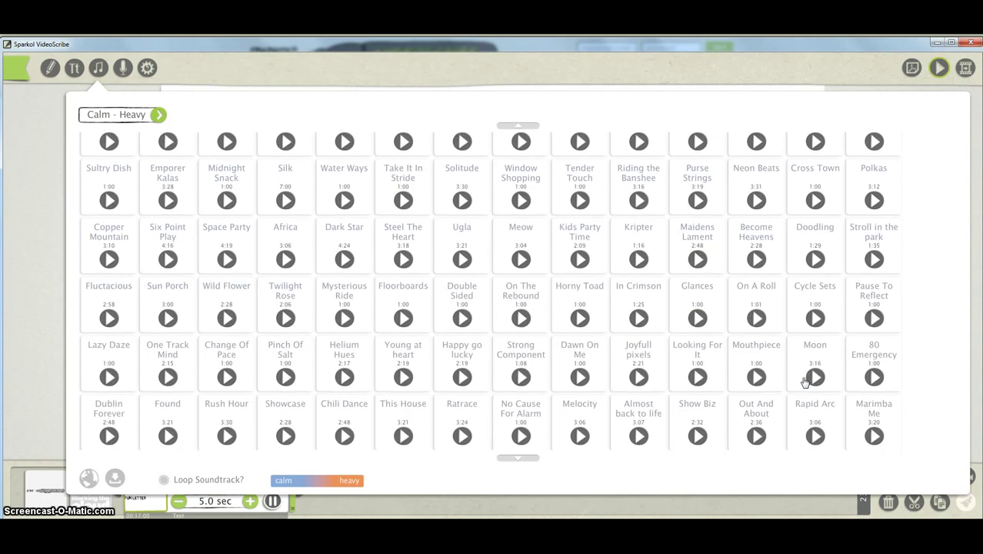
scroll(804, 382, "down", 2)
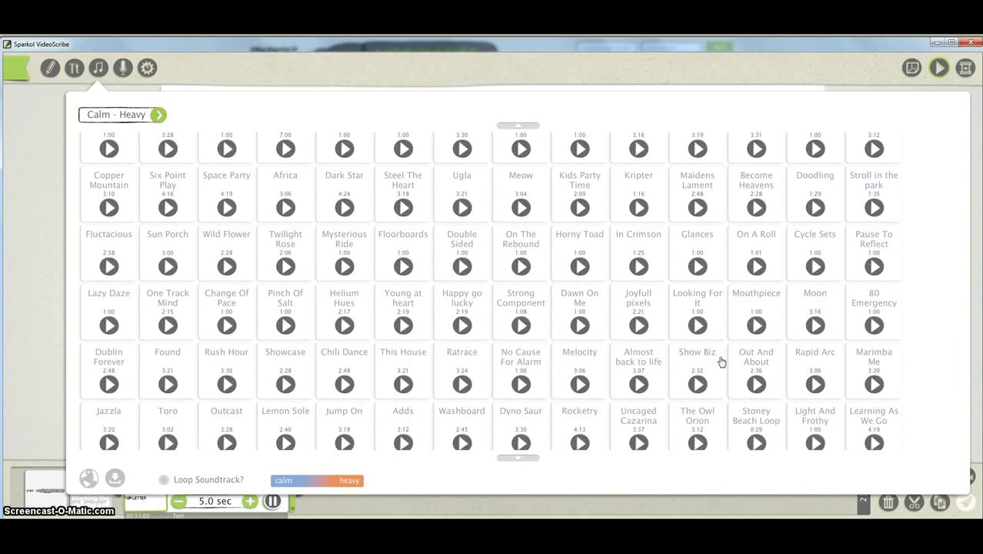
scroll(667, 293, "up", 4)
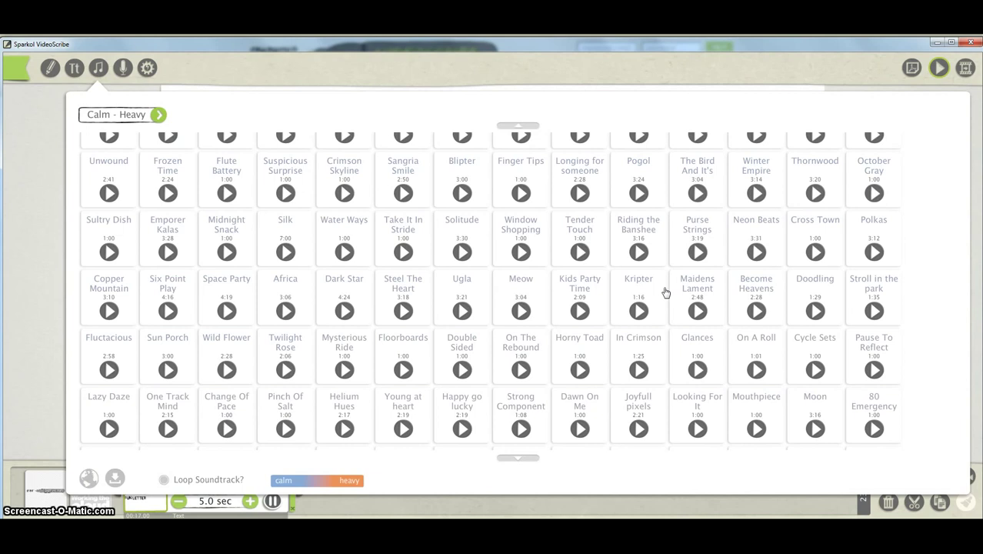
scroll(666, 292, "up", 6)
- Sort the soundtracks by Name, look through the list and close the music library without choosing a track
left_click(158, 115)
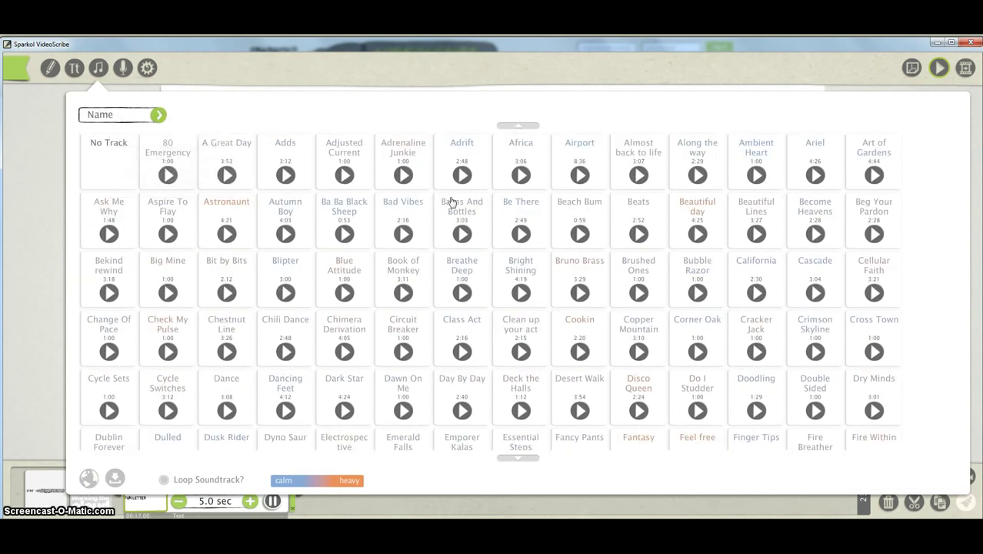
scroll(452, 201, "down", 20)
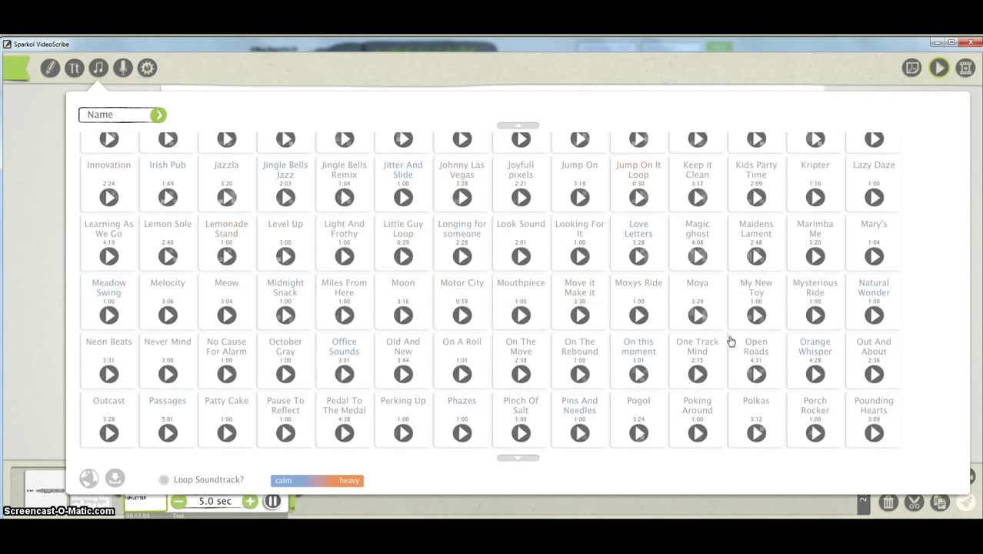
scroll(731, 341, "down", 10)
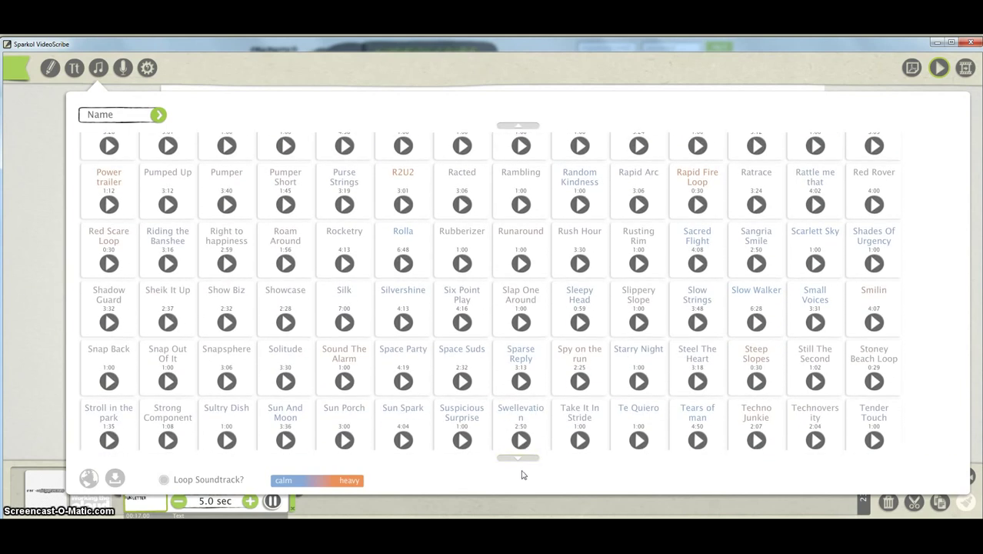
left_click(520, 459)
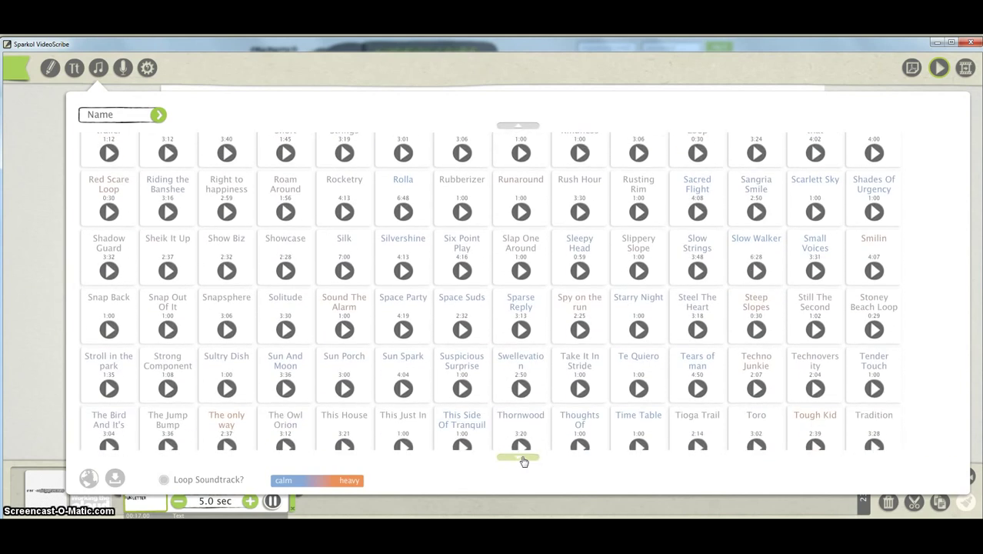
left_click(101, 426)
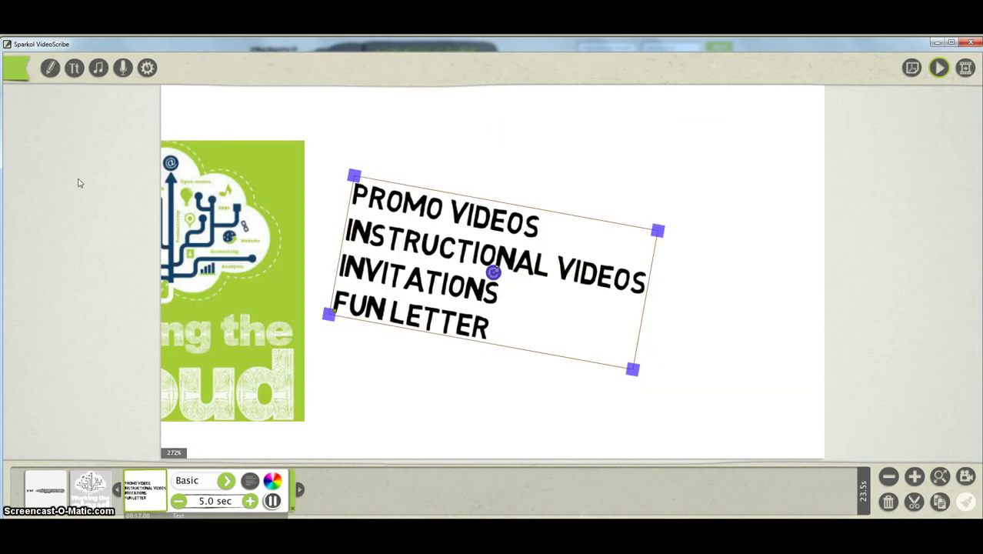
- Start adding a voiceover and save the scribe under the name "emo guide"
left_click(123, 70)
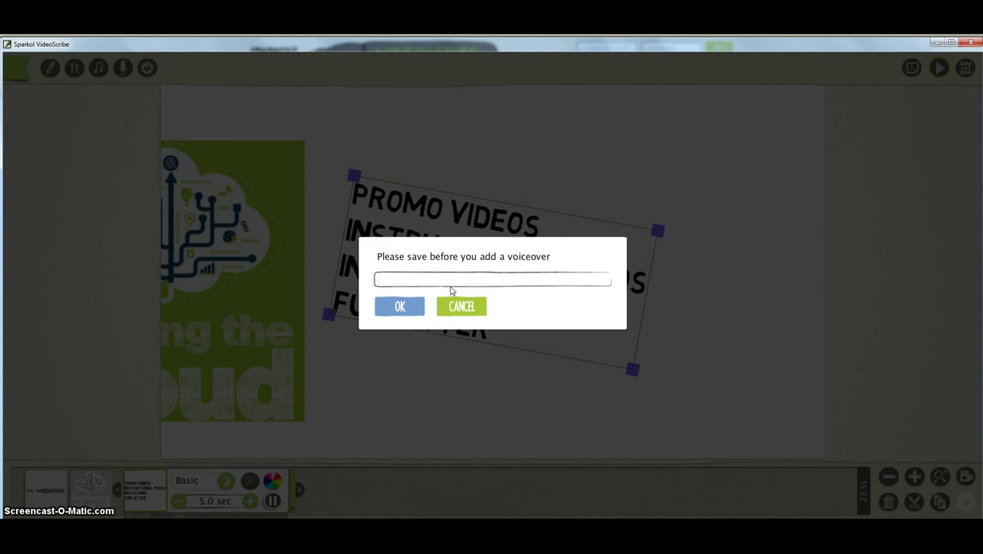
type("emo guide")
left_click(399, 306)
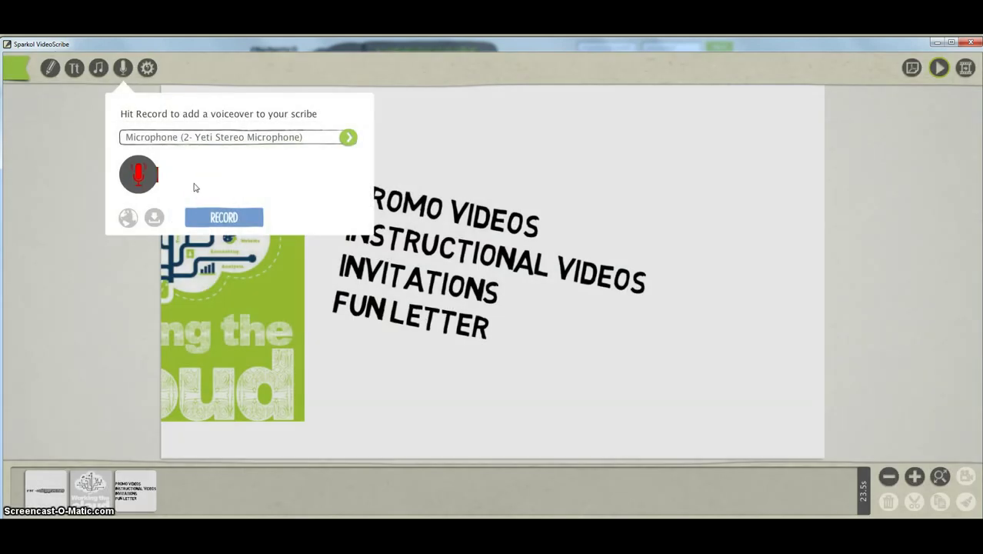
- Cycle the audio inputs back to Microphone (2- Yeti Stereo Microphone) and record a voiceover of about 23 seconds
left_click(348, 137)
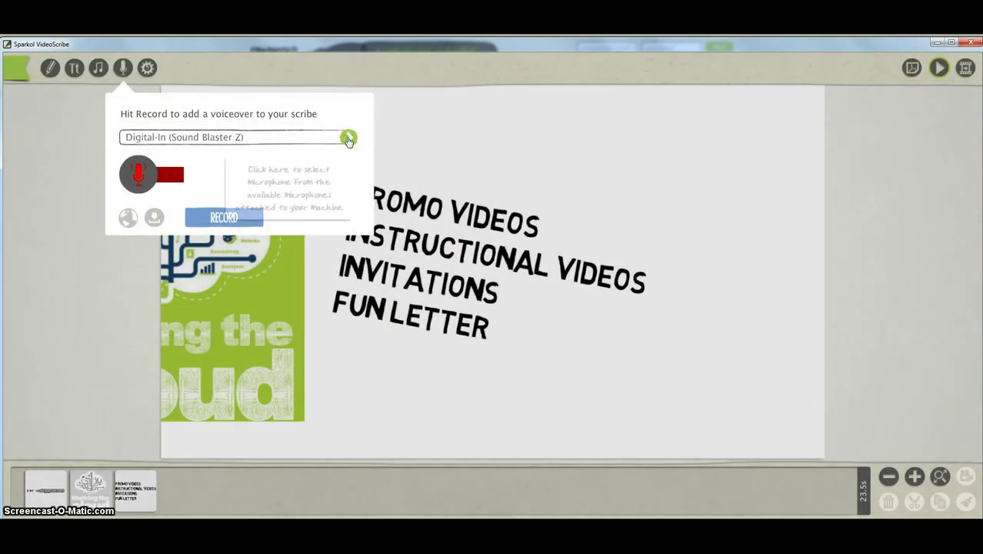
left_click(347, 137)
left_click(348, 138)
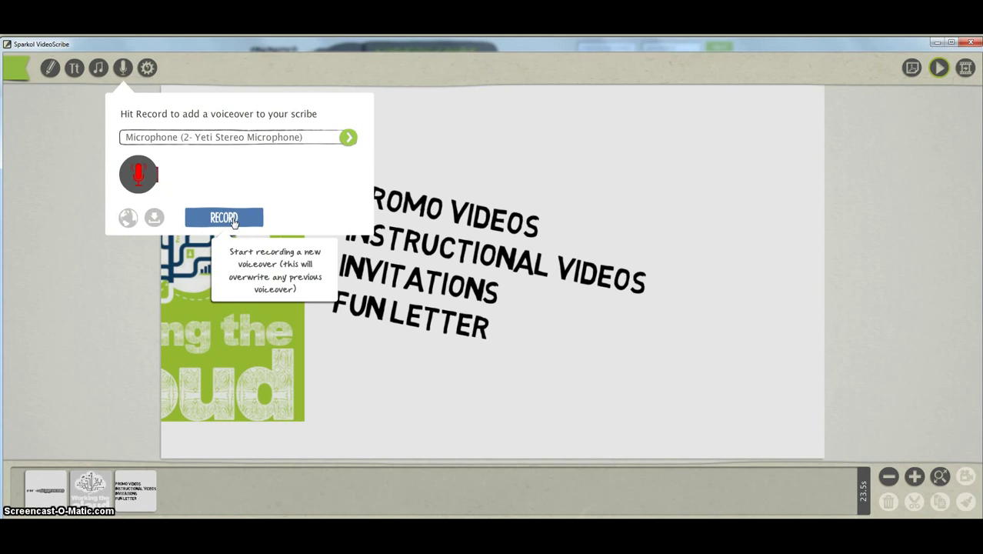
left_click(233, 220)
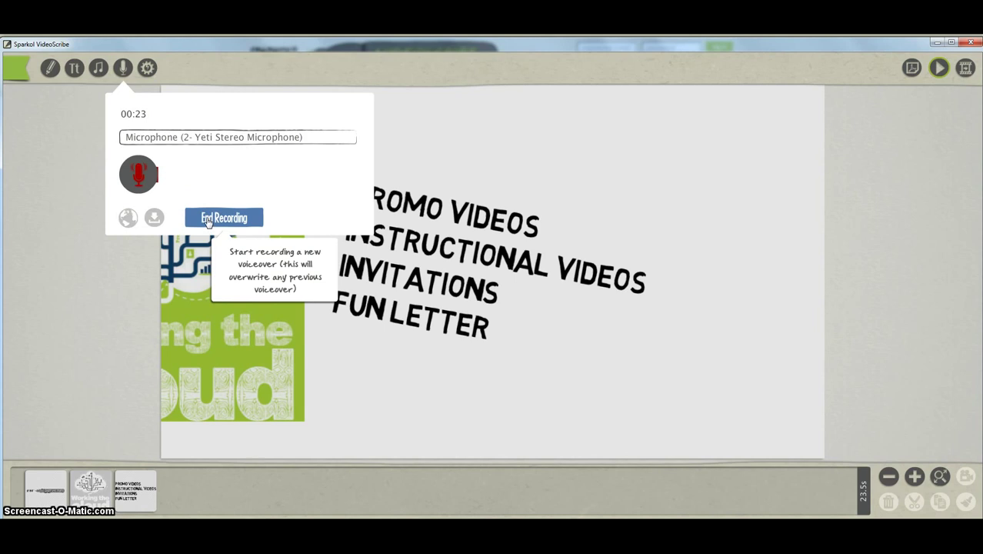
left_click(223, 219)
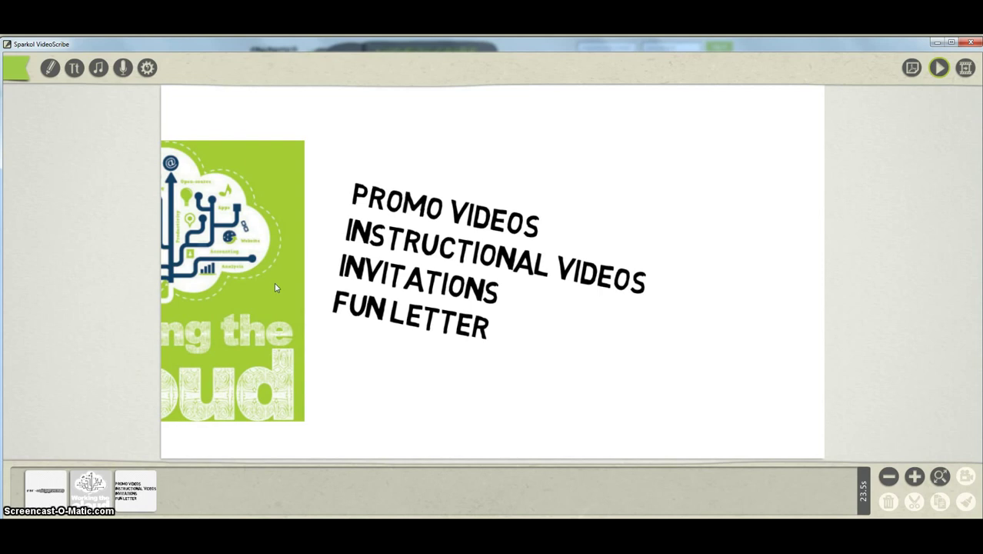
- Preview the whole scribe and shorten the pen image's draw time to 4.0 seconds
left_click(938, 71)
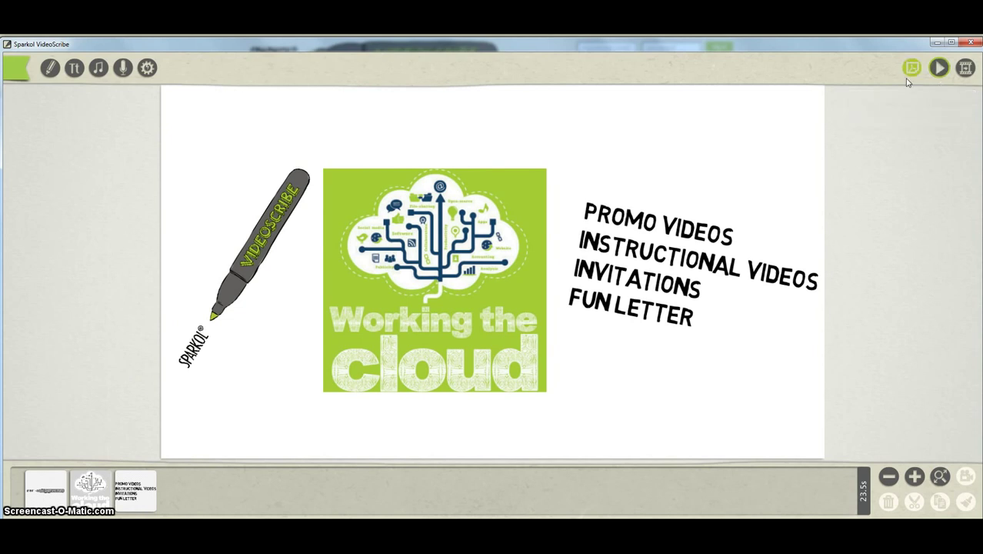
left_click(44, 494)
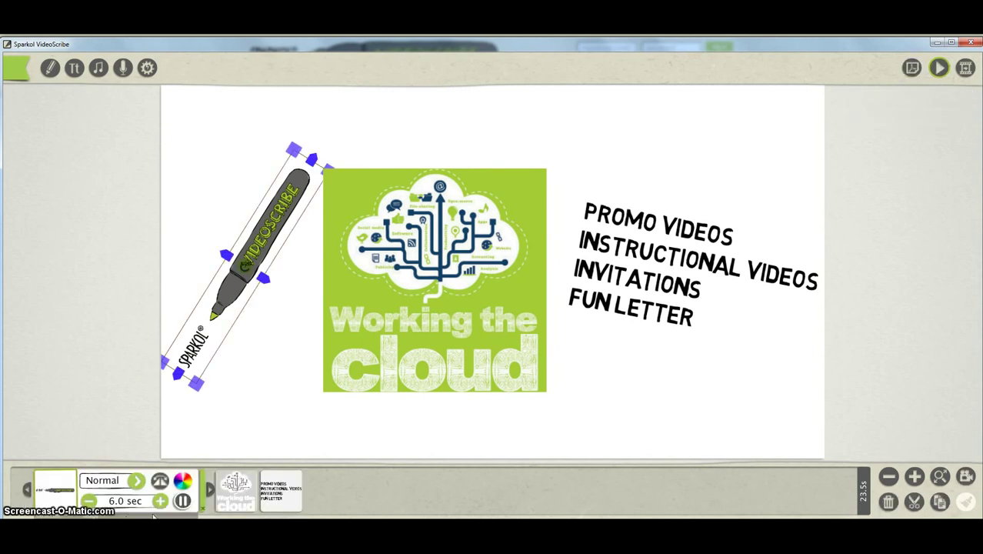
left_click(90, 504)
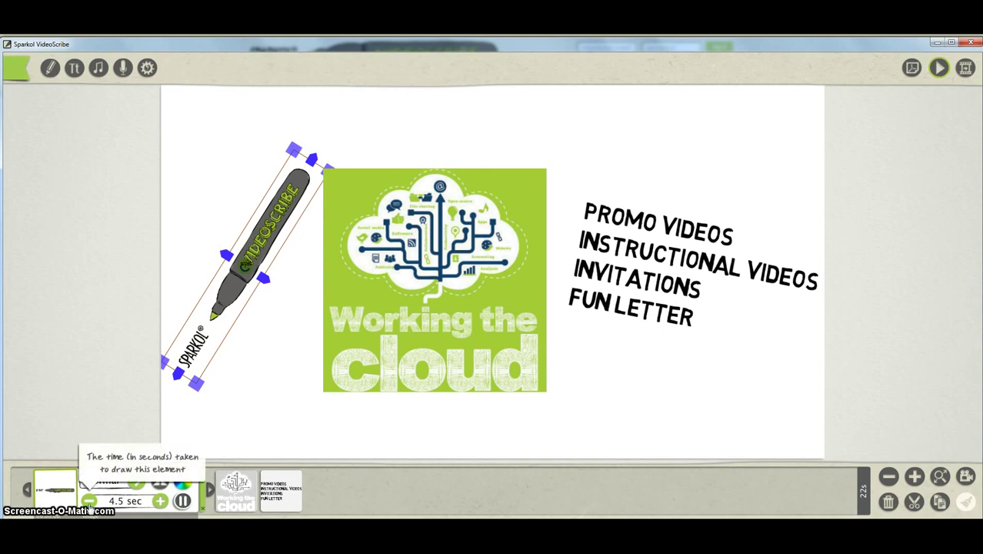
left_click(89, 504)
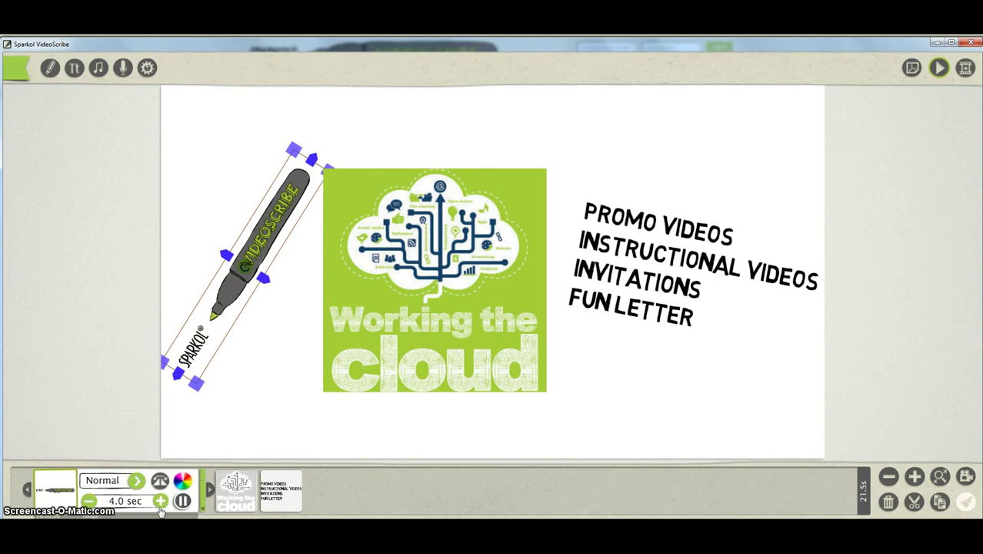
- Set the Working the Cloud image's draw time to 6.0 seconds and play the scribe
left_click(234, 497)
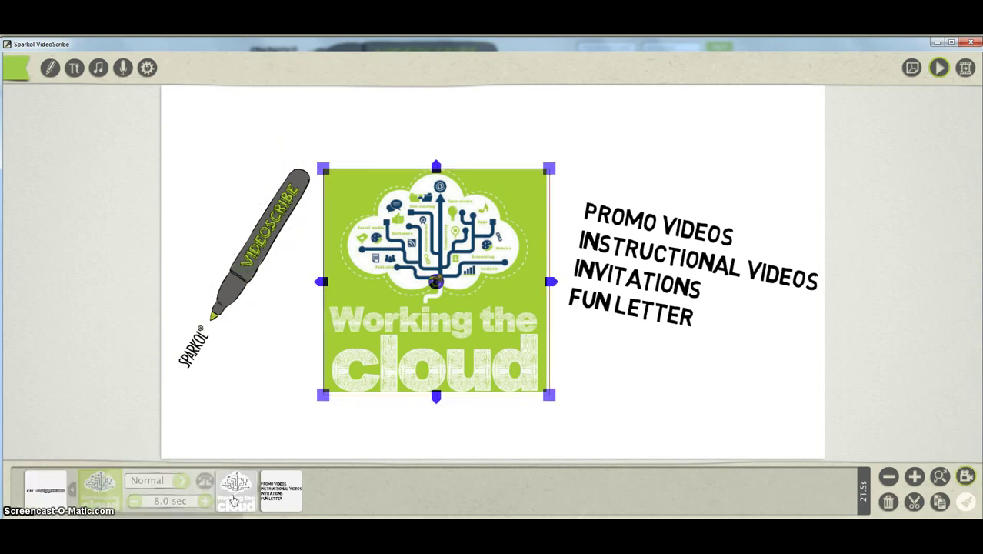
left_click(134, 503)
left_click(135, 502)
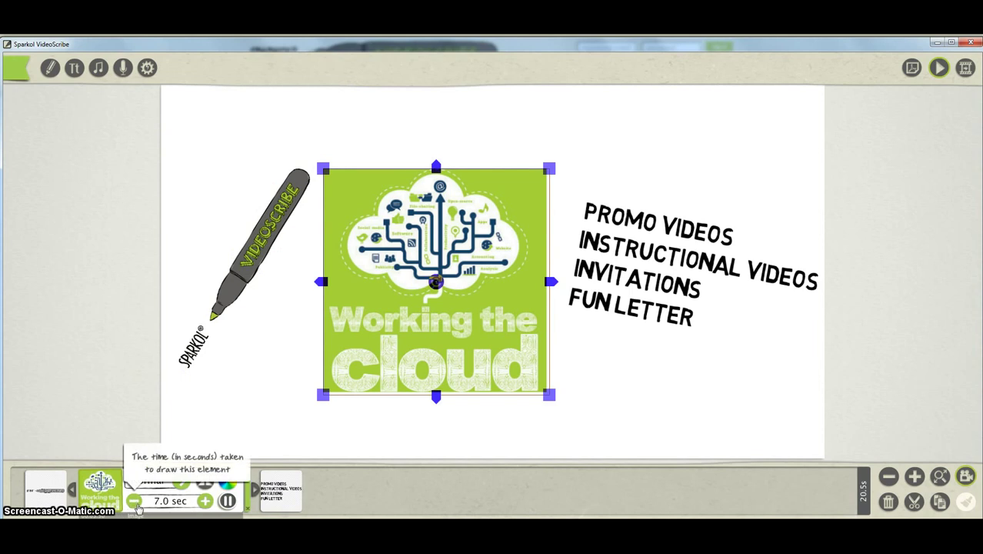
left_click(135, 502)
left_click(135, 502)
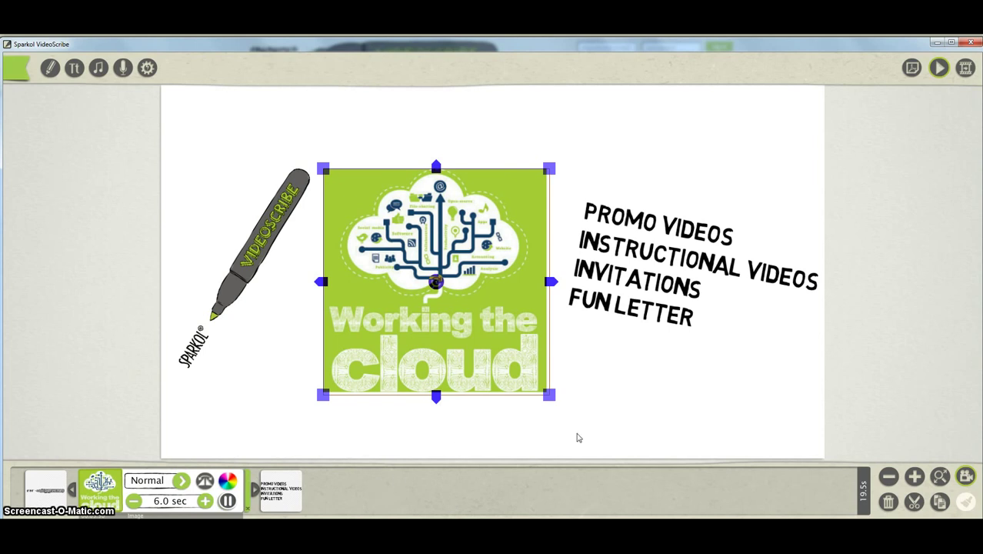
left_click(940, 70)
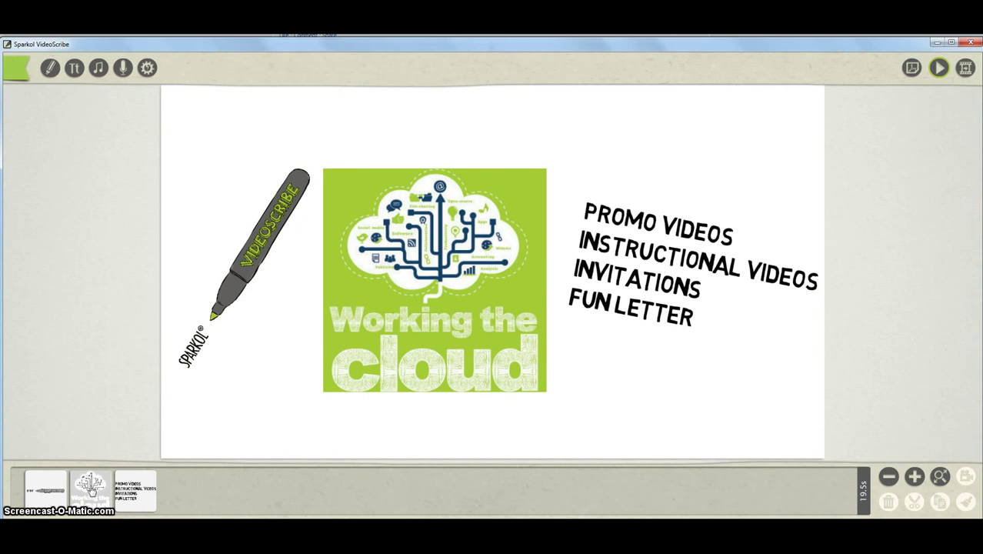
- Set the Working the Cloud image's draw time to 7.0 seconds and slightly lengthen the pen image's draw time
left_click(90, 484)
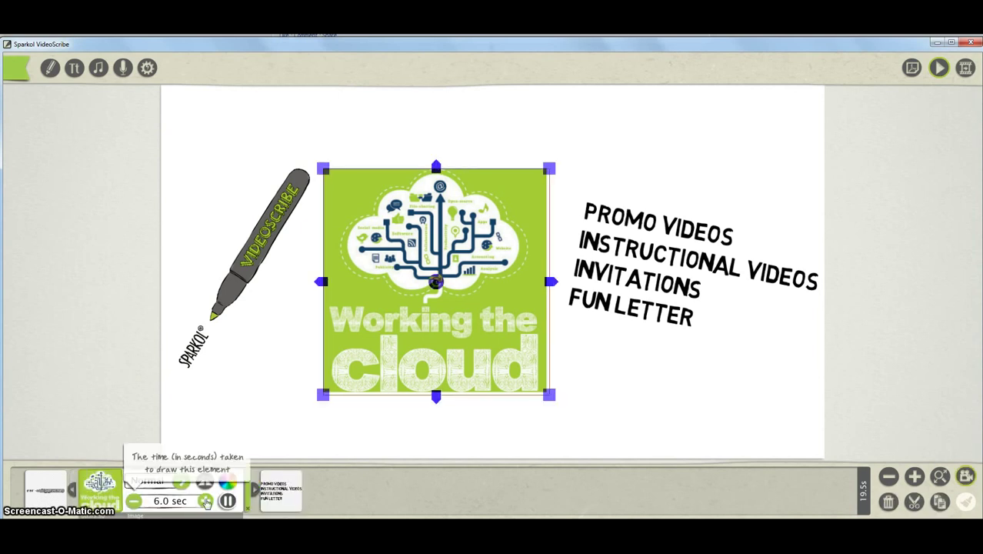
left_click(206, 502)
left_click(43, 493)
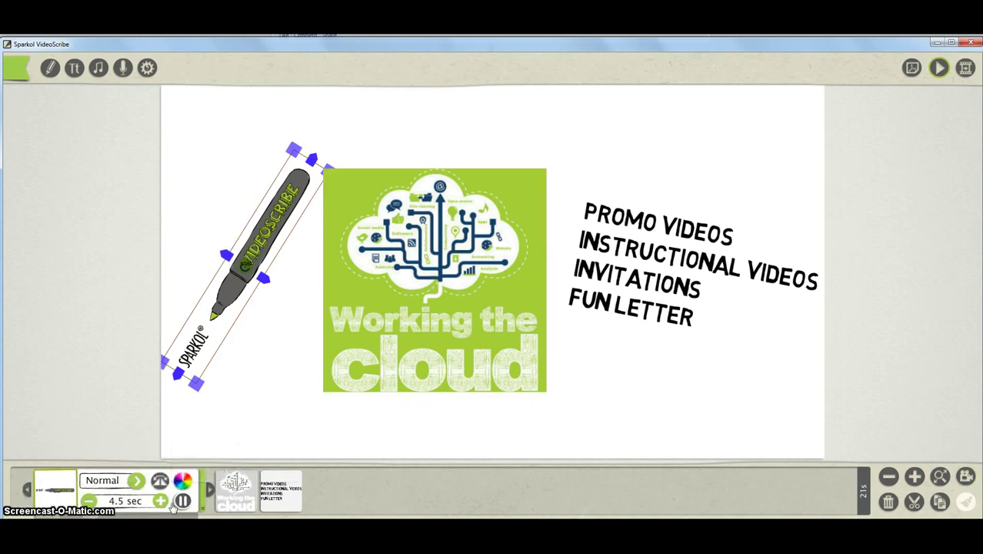
left_click(161, 502)
left_click(236, 492)
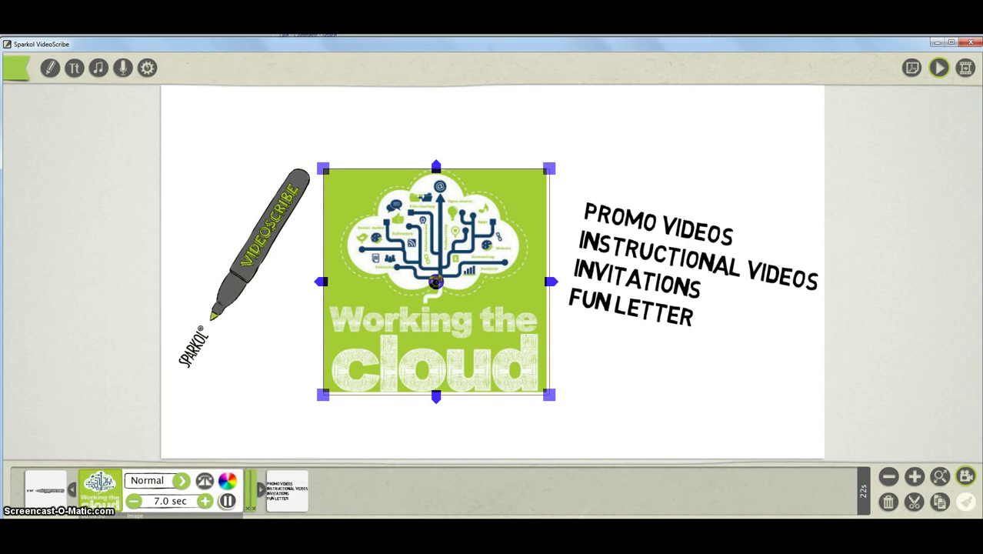
- Open the scribe's video publishing options, and switch to Audacity and dismiss its welcome window
left_click(966, 69)
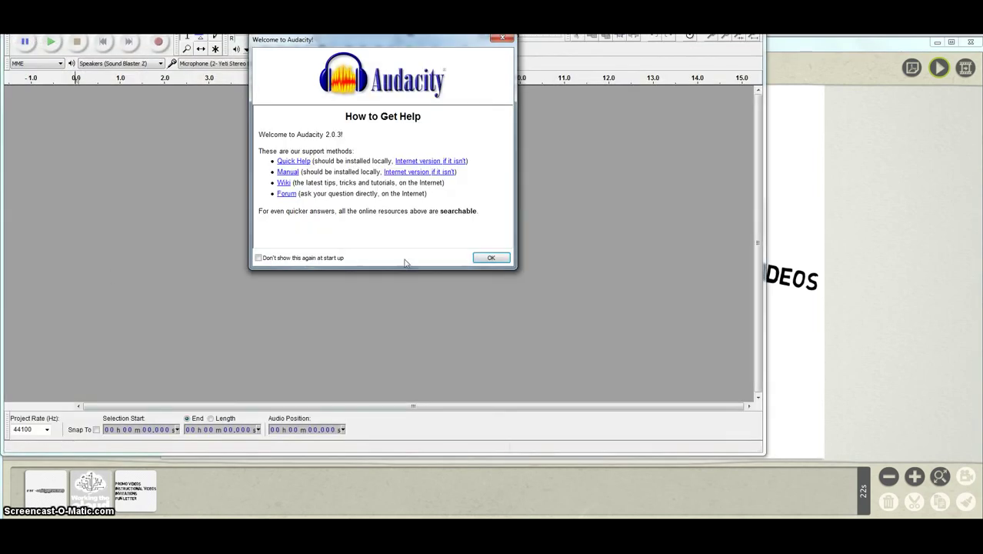
left_click(499, 257)
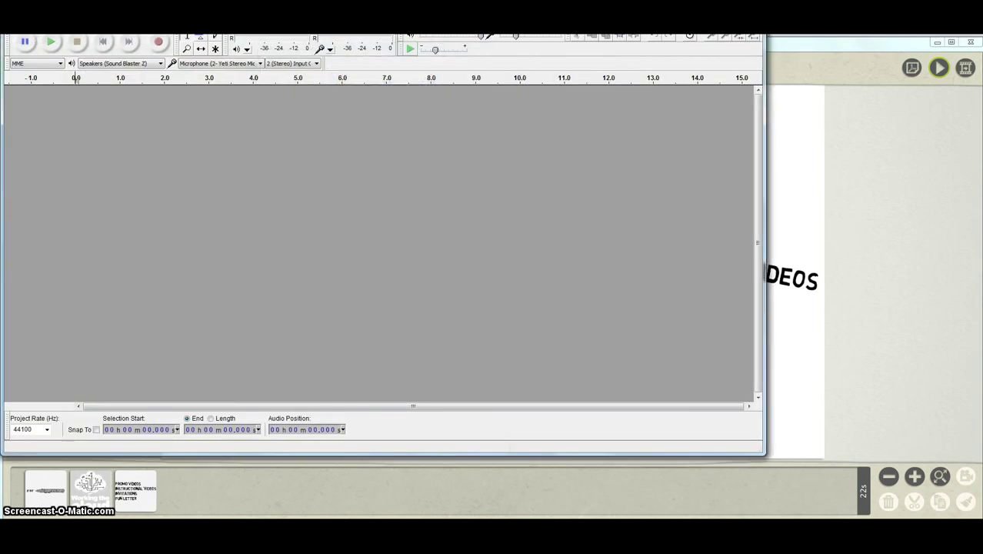
- Bring the whole Audacity window into view and record a voice clip about 3.5 seconds long
left_click_drag(361, 21, 421, 67)
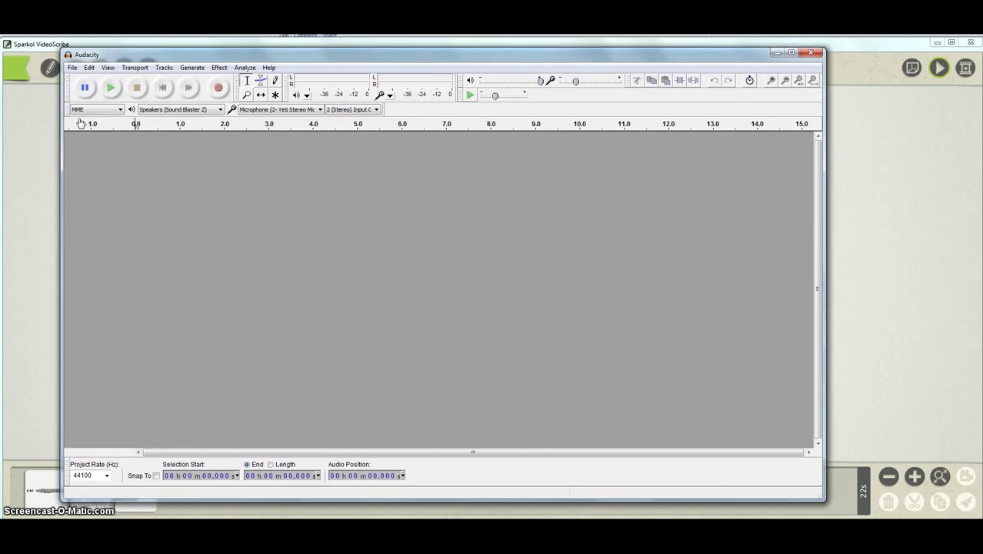
left_click(218, 87)
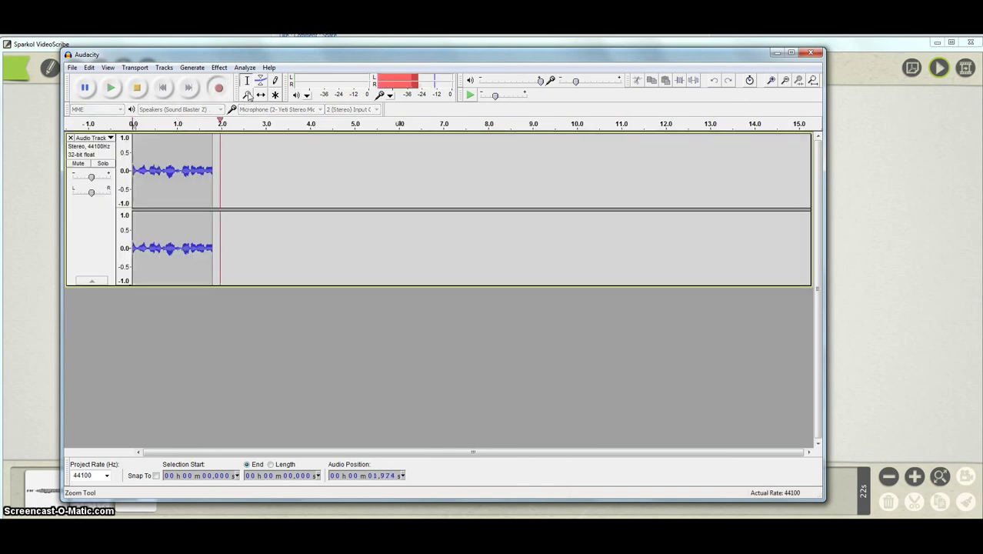
left_click(137, 89)
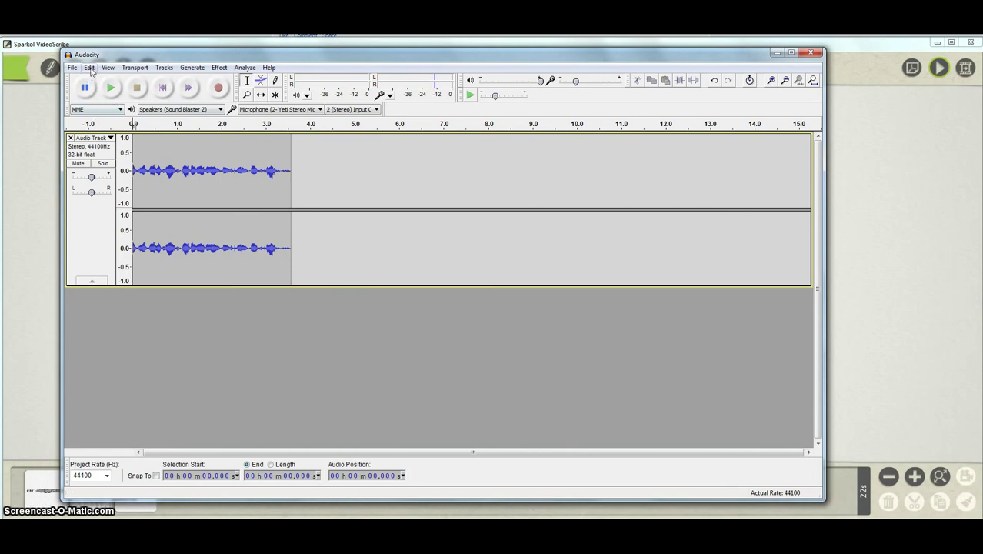
- Import the Kalimba audio file from the Music library's Sample Music folder into the project
left_click(72, 68)
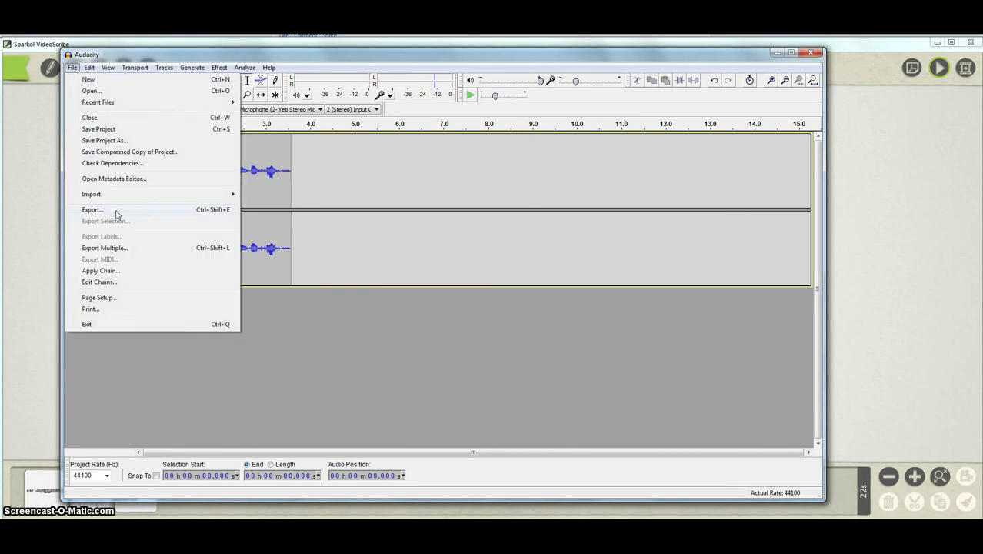
mouse_move(170, 198)
left_click(270, 195)
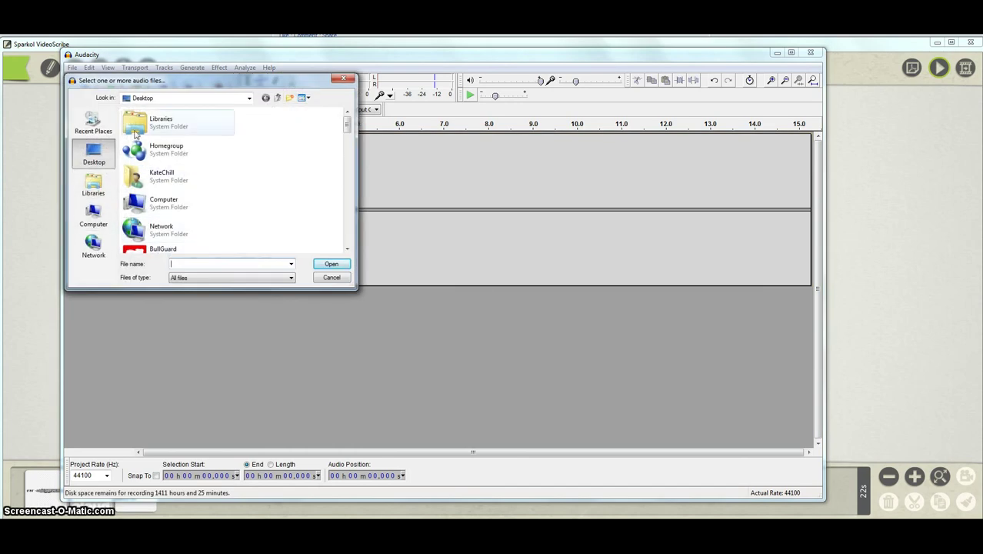
scroll(346, 134, "down", 5)
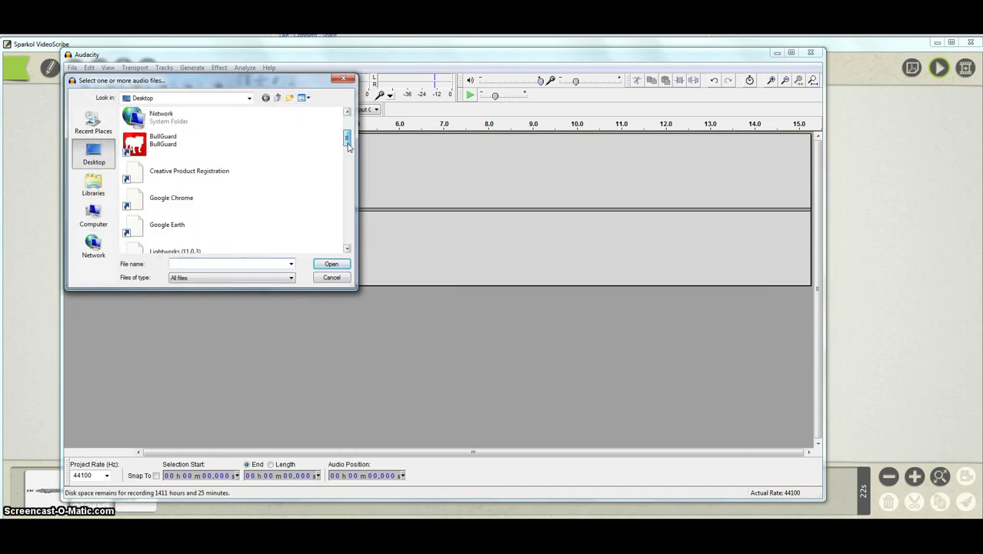
scroll(351, 134, "up", 5)
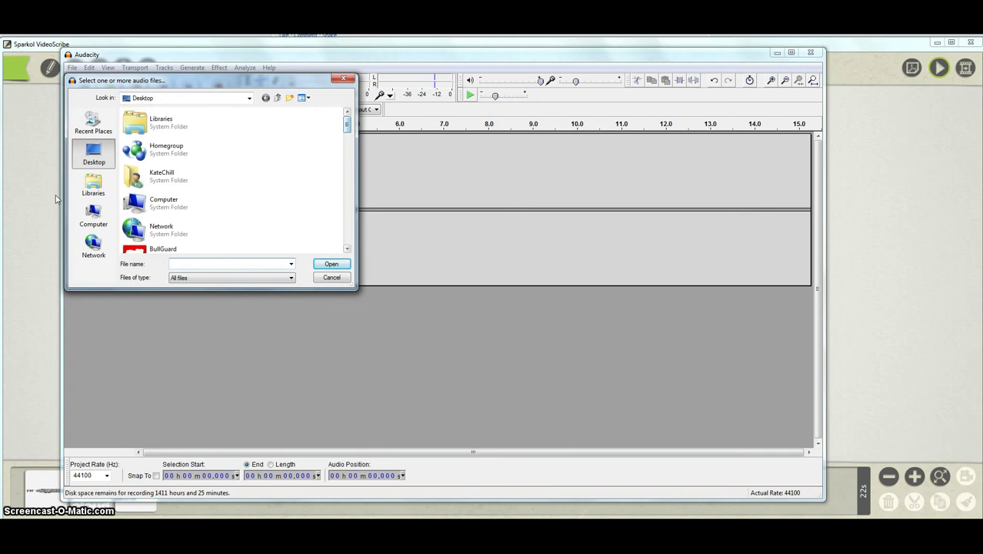
left_click(93, 184)
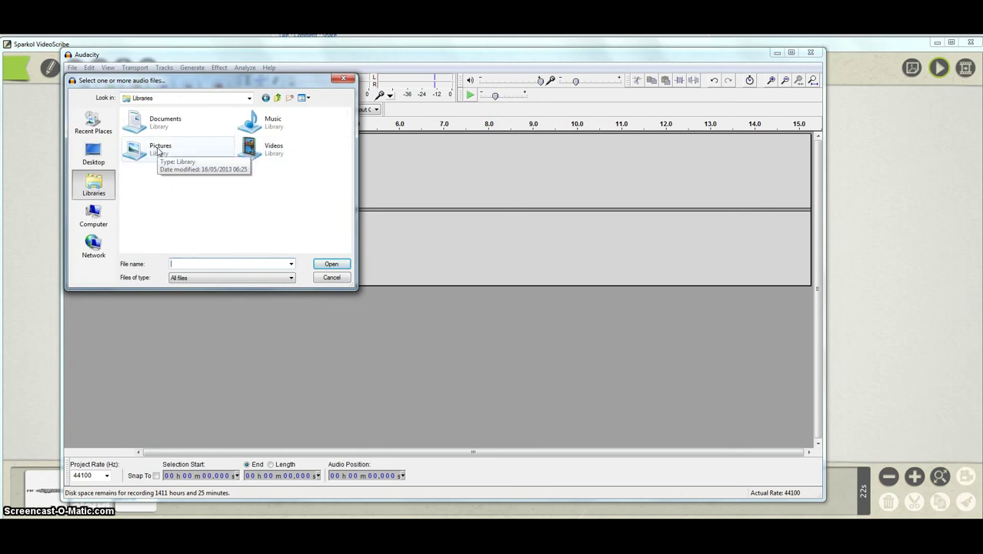
double_click(252, 124)
double_click(150, 135)
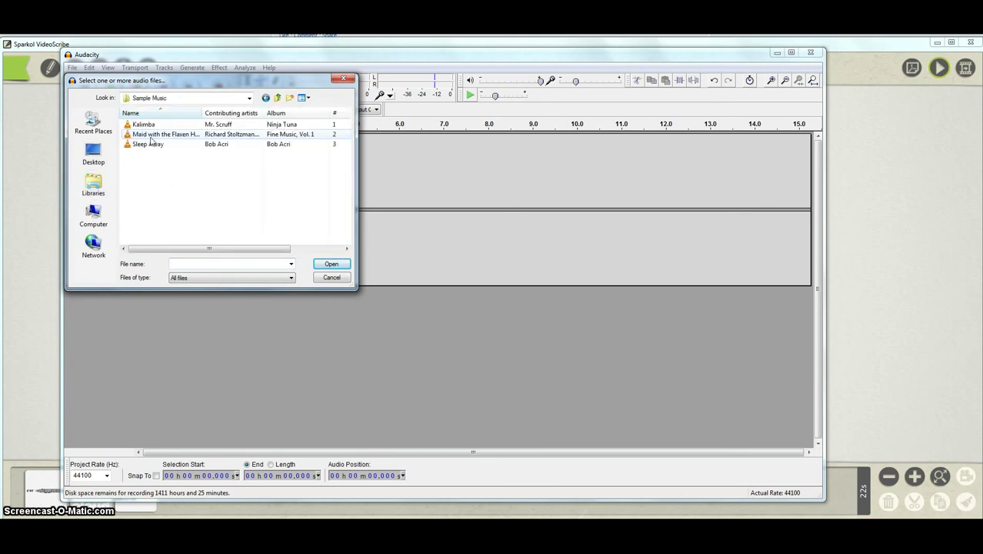
double_click(146, 124)
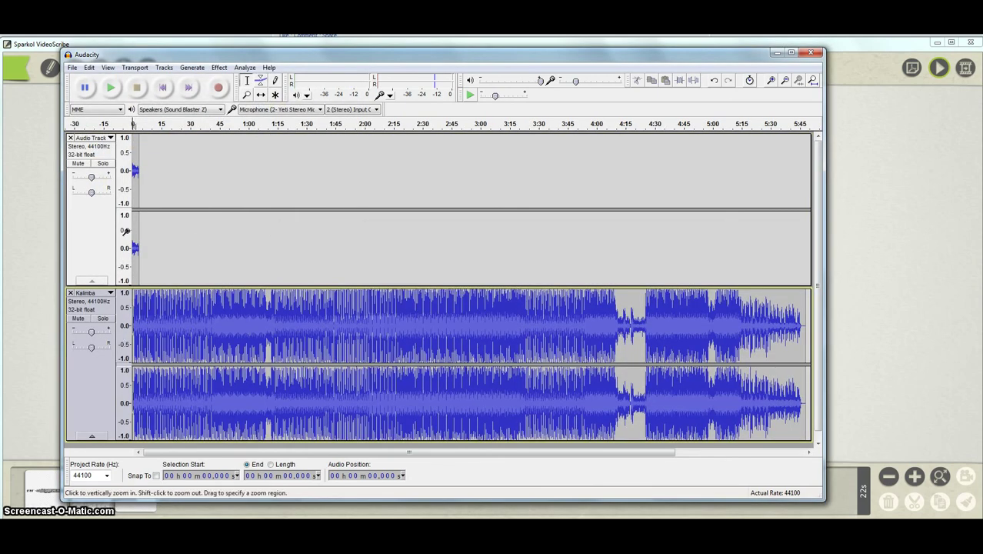
- Place the cursor in the voice track, and switch to VideoScribe and select the pen image
left_click_drag(142, 199, 130, 193)
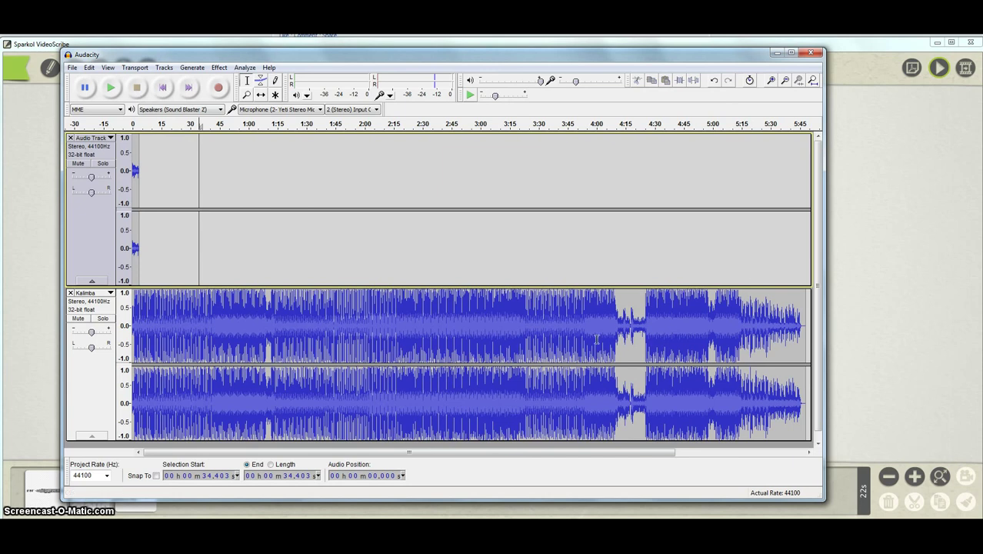
left_click(25, 413)
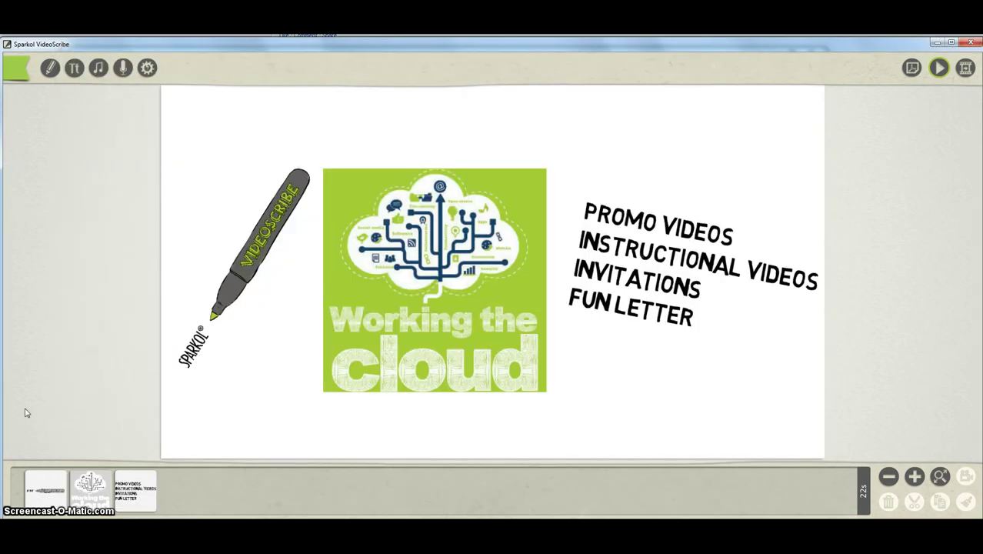
left_click(41, 501)
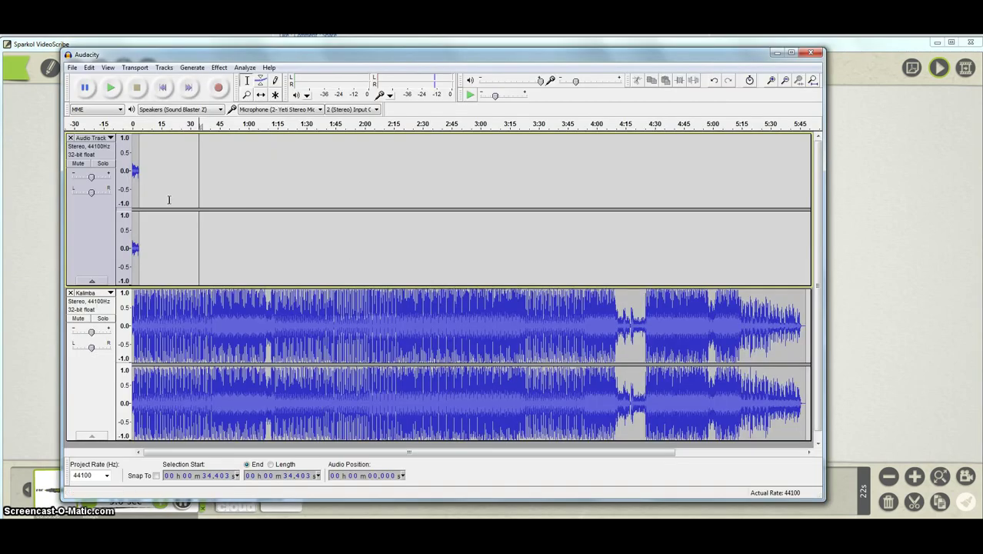
- In Audacity, select the Kalimba track from about 15.7 seconds to 3 minutes 40 seconds and briefly play the audio
left_click_drag(160, 332, 588, 332)
left_click(583, 333)
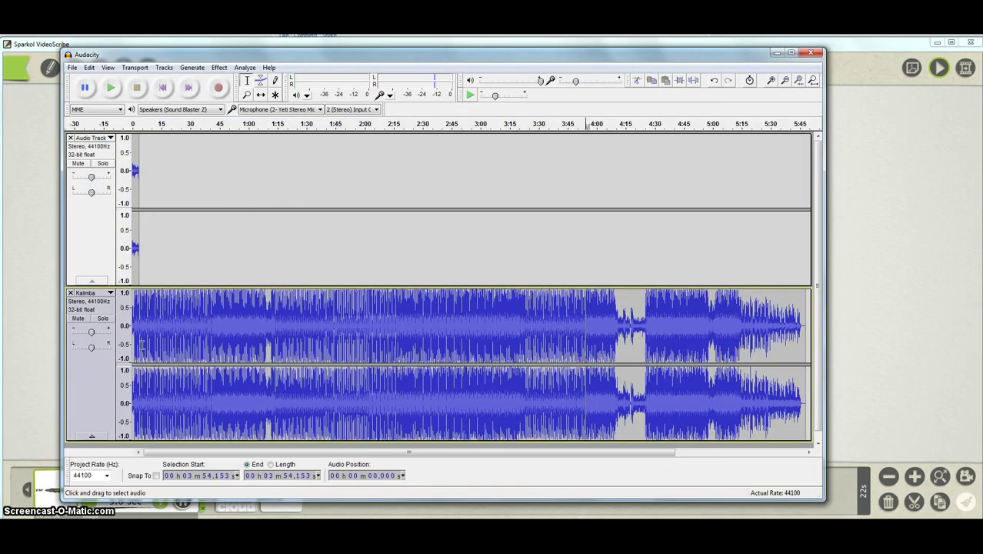
left_click_drag(163, 338, 560, 338)
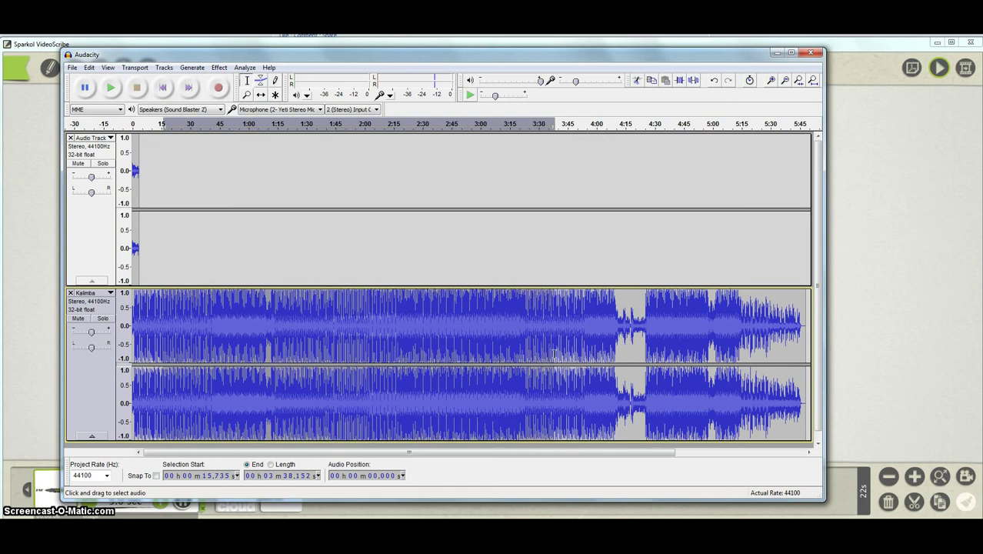
left_click(183, 125)
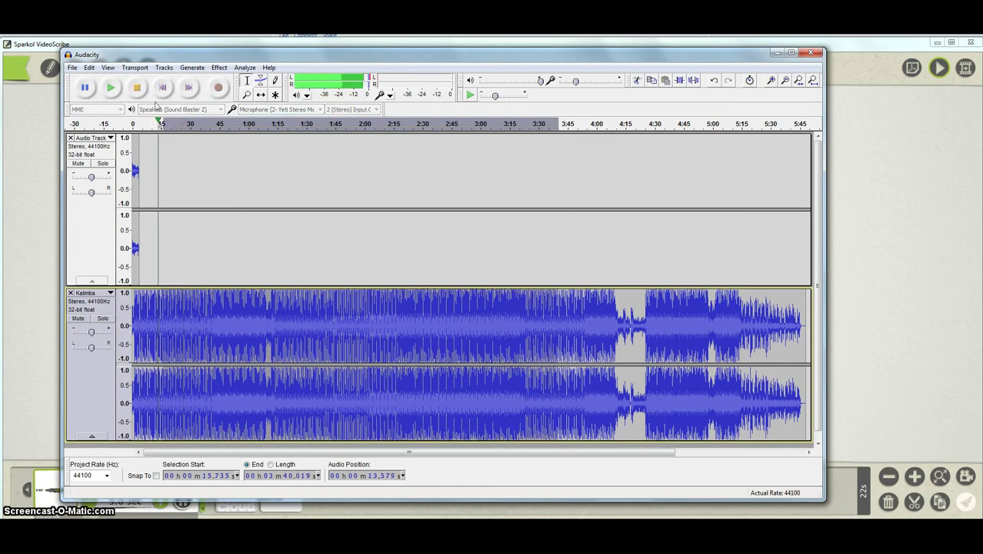
left_click(158, 125)
left_click(138, 88)
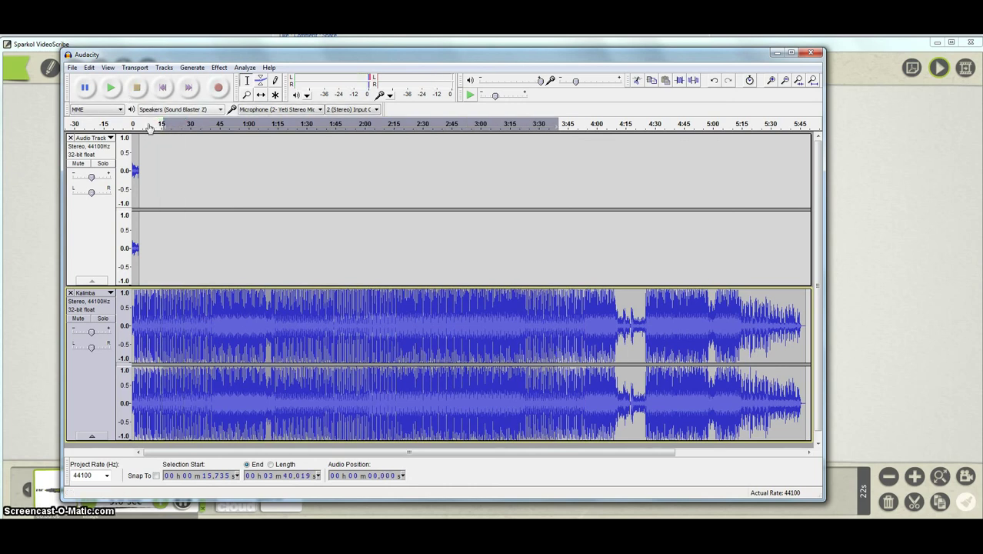
- Switch to VideoScribe, deselect the pen image and review the PNG Sequence, FLV (Lossless) and Quicktime video output formats, ending on Quicktime
left_click(24, 311)
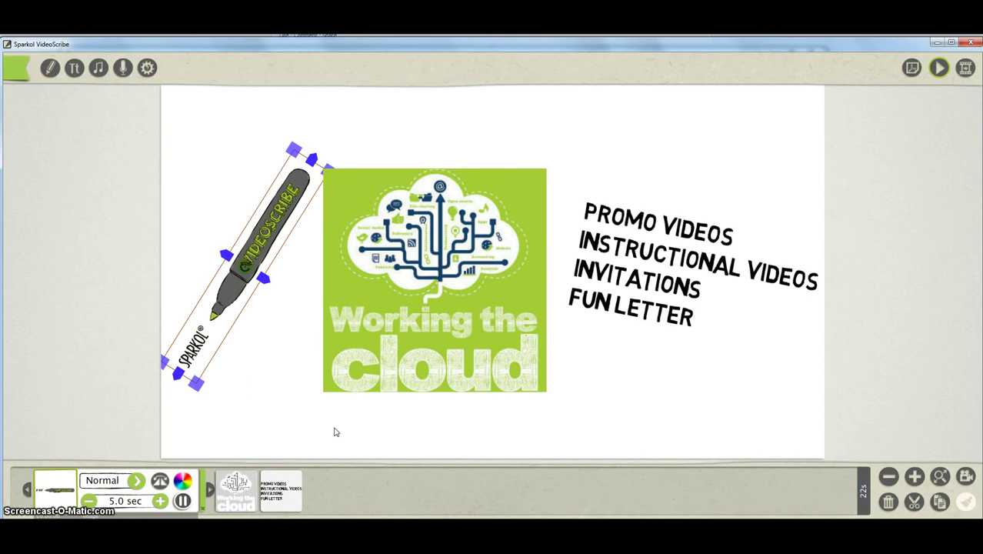
left_click(624, 396)
left_click_drag(624, 396, 636, 371)
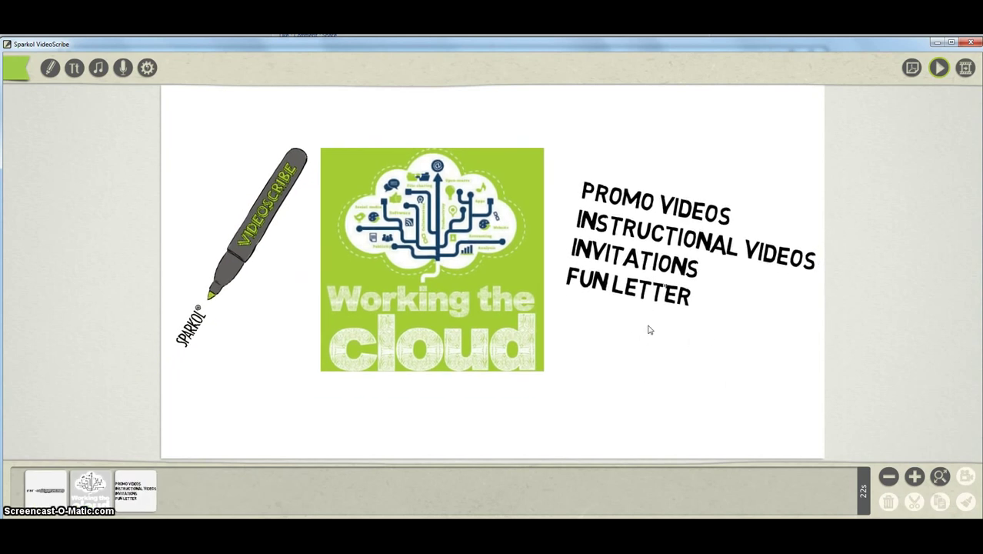
left_click(966, 68)
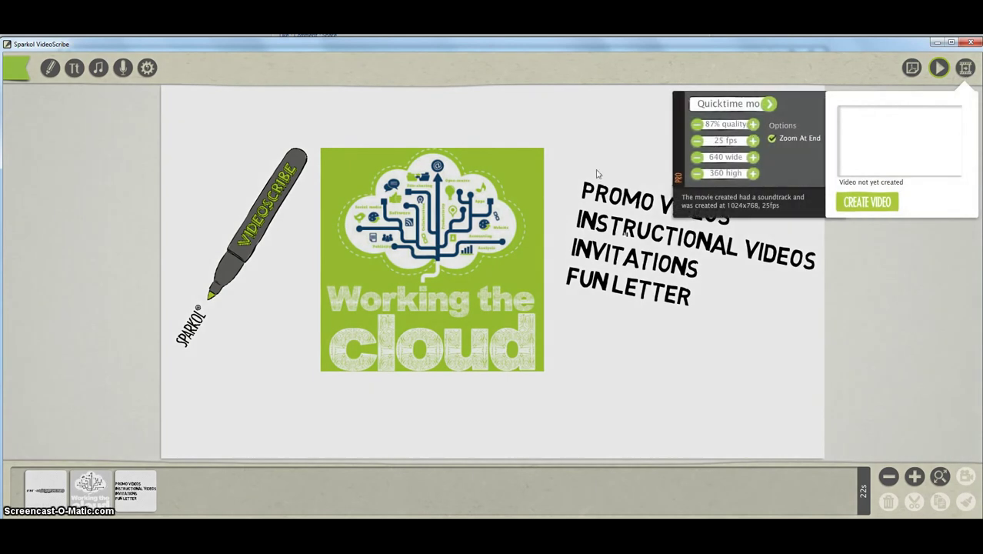
left_click(768, 104)
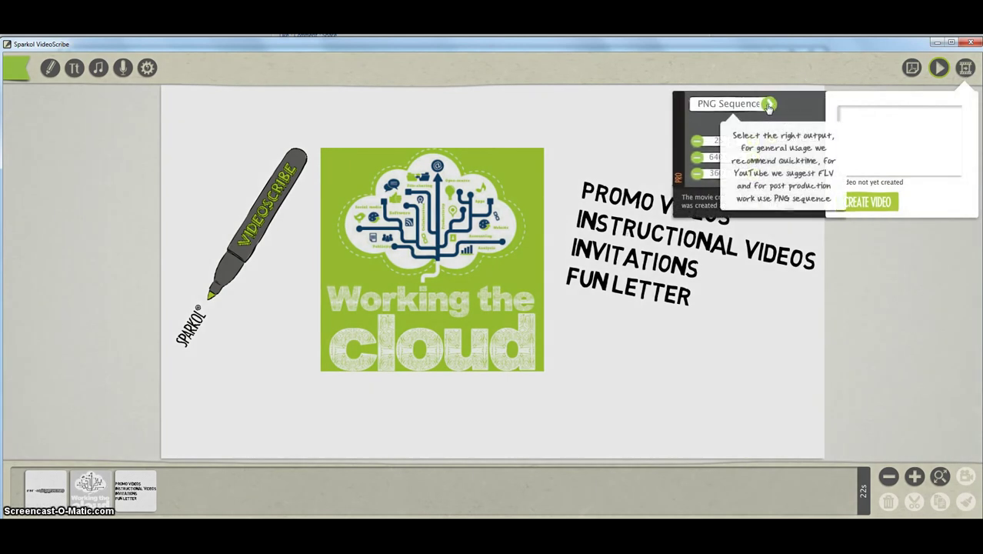
left_click(768, 105)
left_click(769, 105)
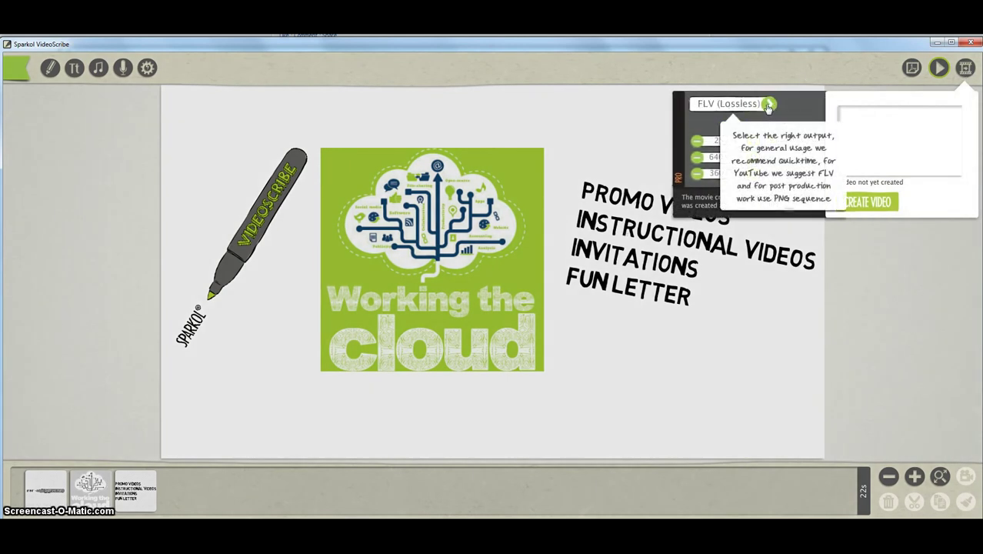
left_click(768, 105)
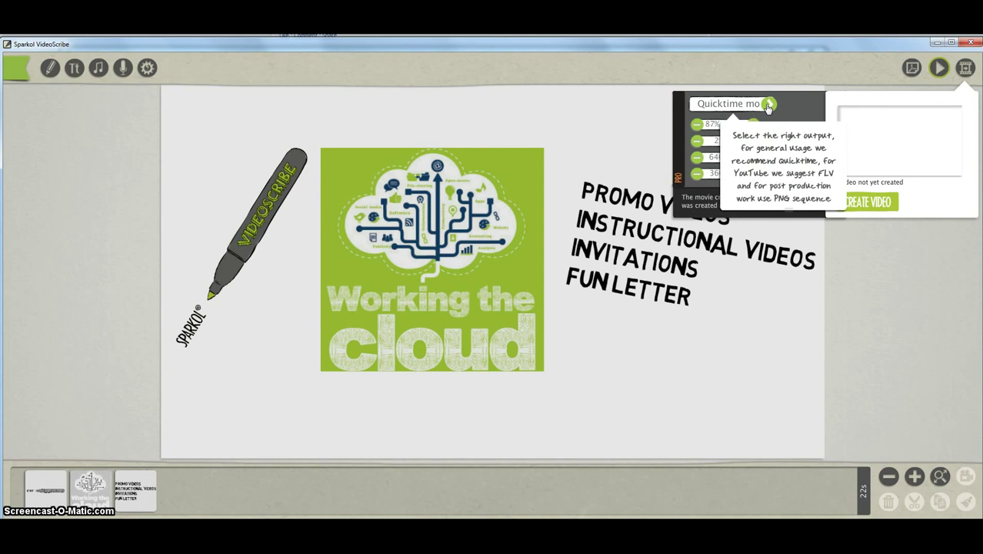
left_click(768, 104)
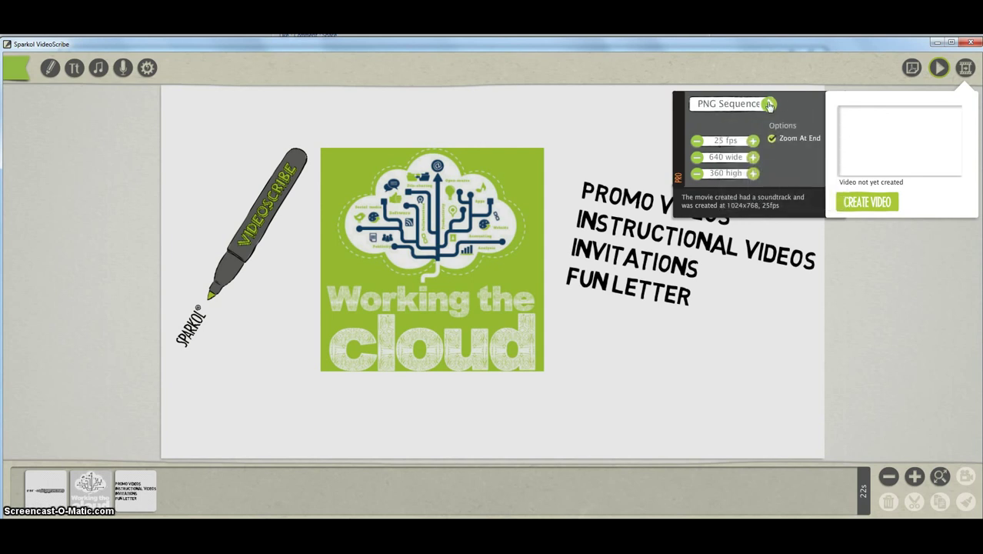
left_click(768, 104)
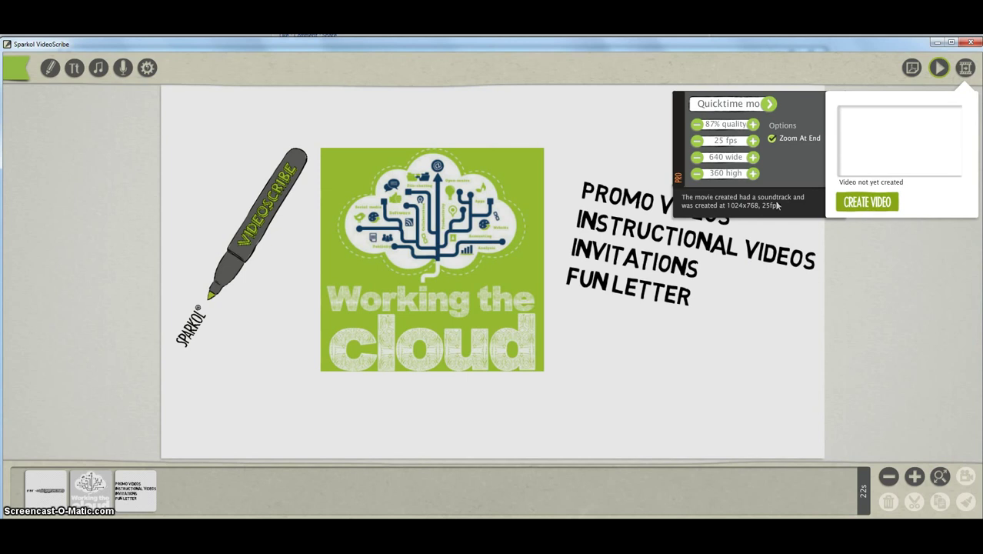
- Leave the video options, show the VideoScribe website's introductory video and browse the WorkingtheCloud.biz home page
left_click(287, 393)
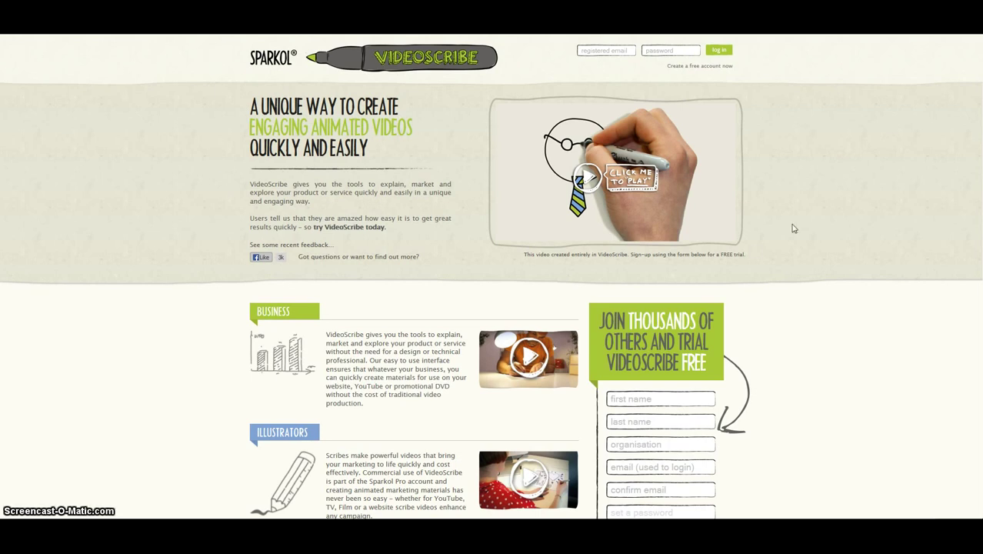
left_click(589, 177)
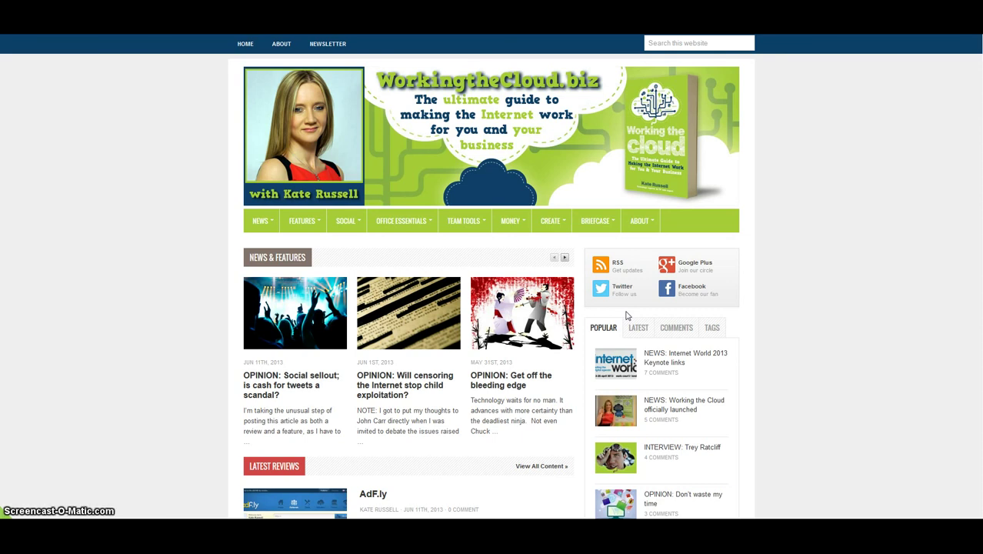
scroll(385, 423, "down", 8)
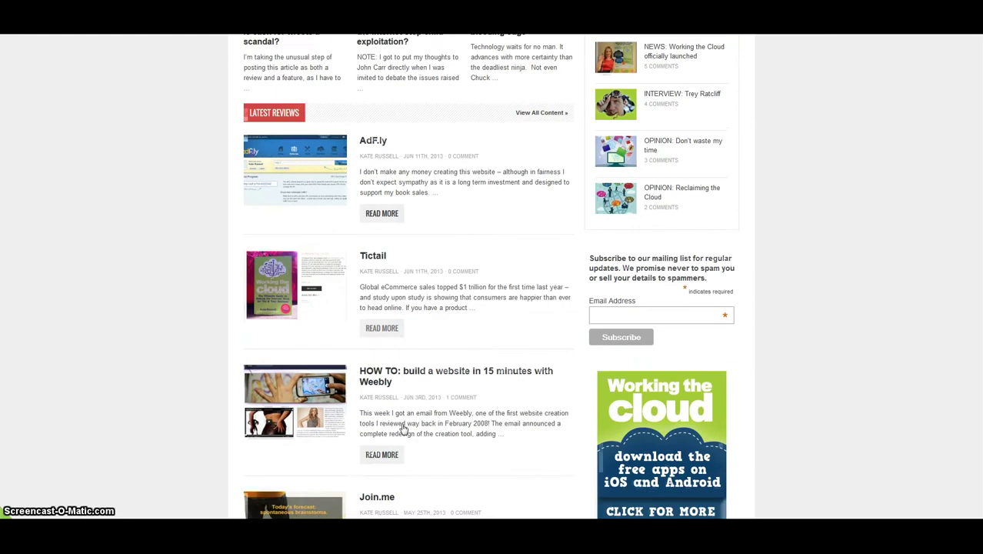
scroll(400, 424, "up", 8)
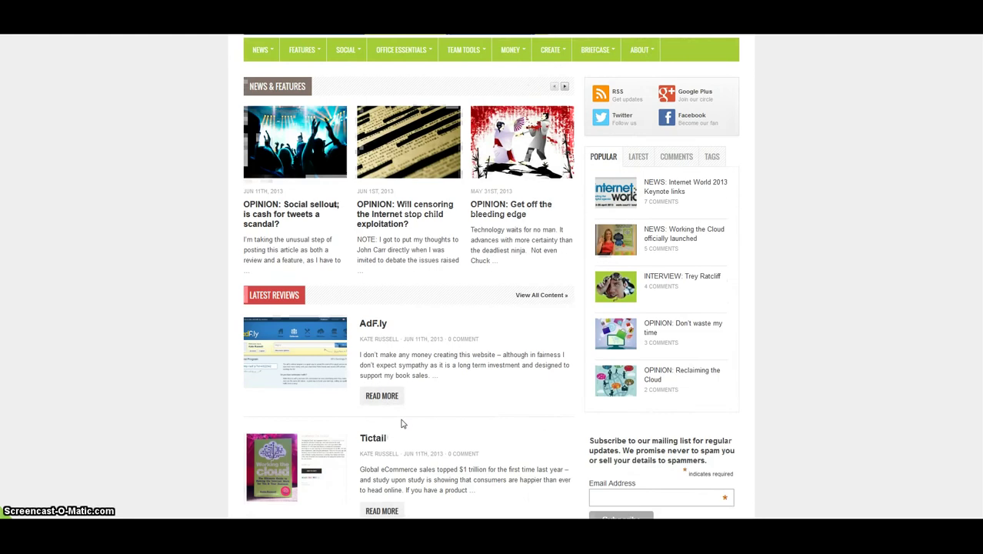